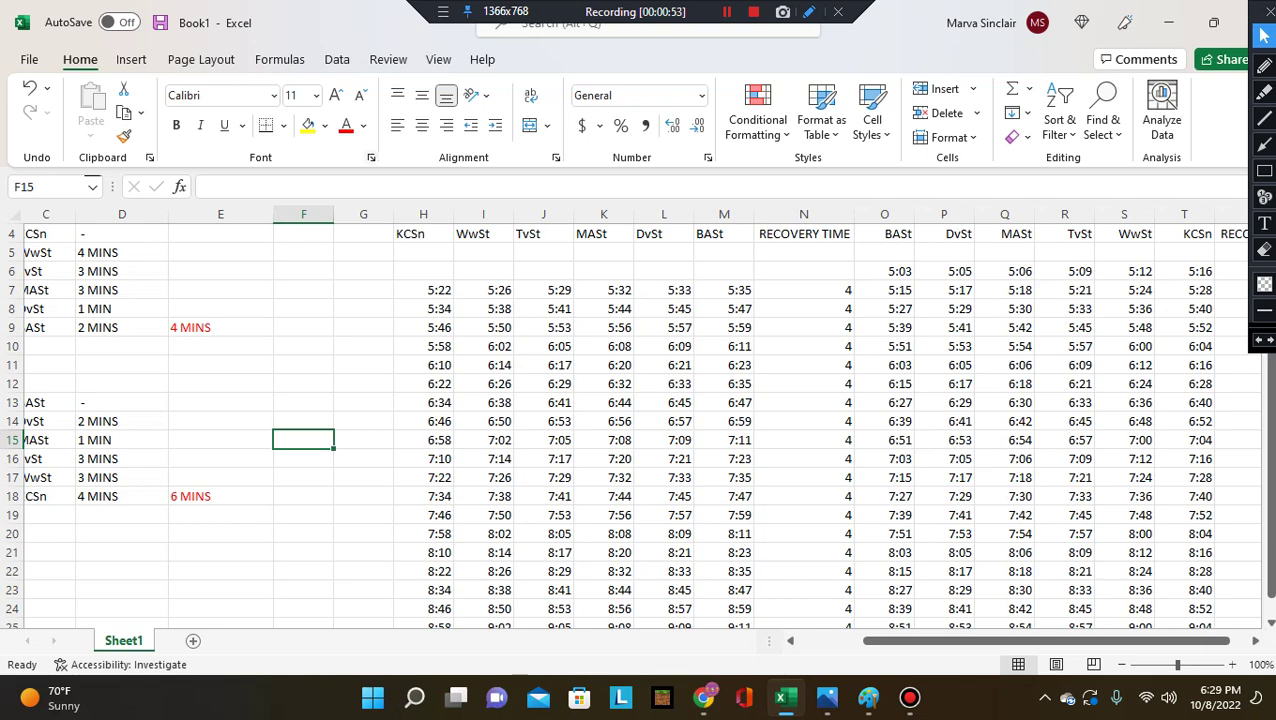
click(364, 125)
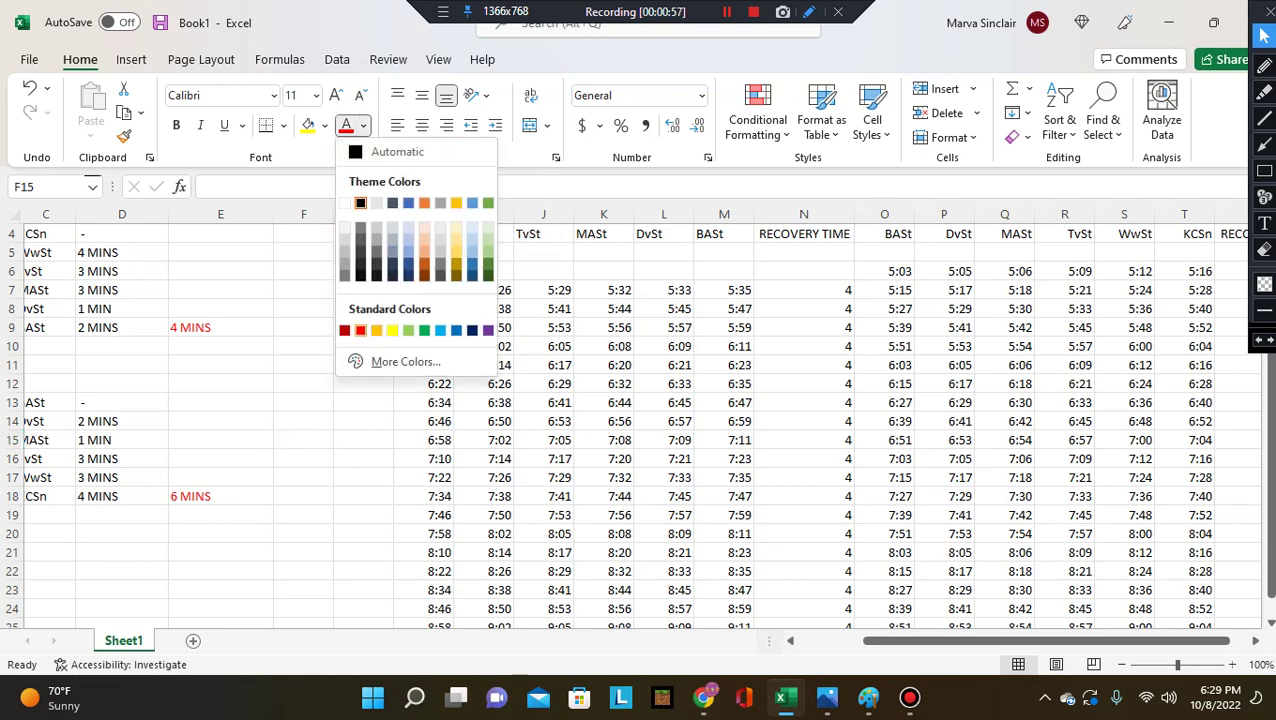
click(324, 125)
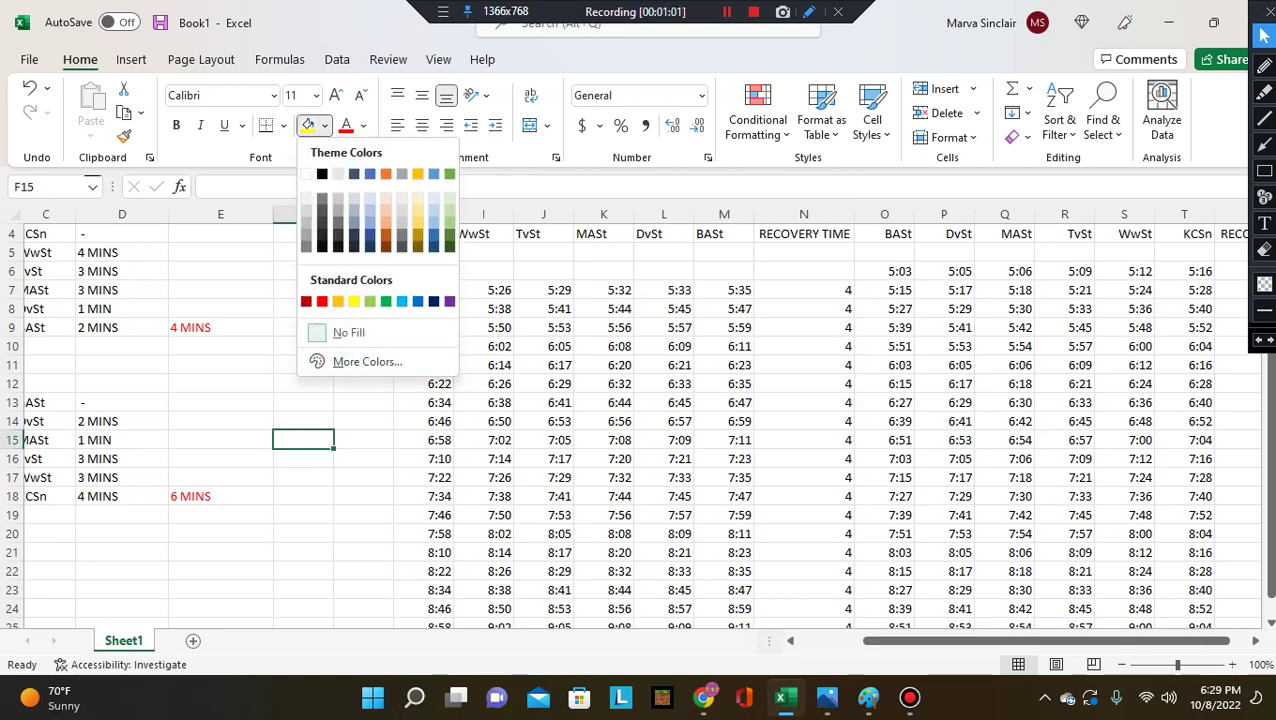
key(Escape)
click(363, 271)
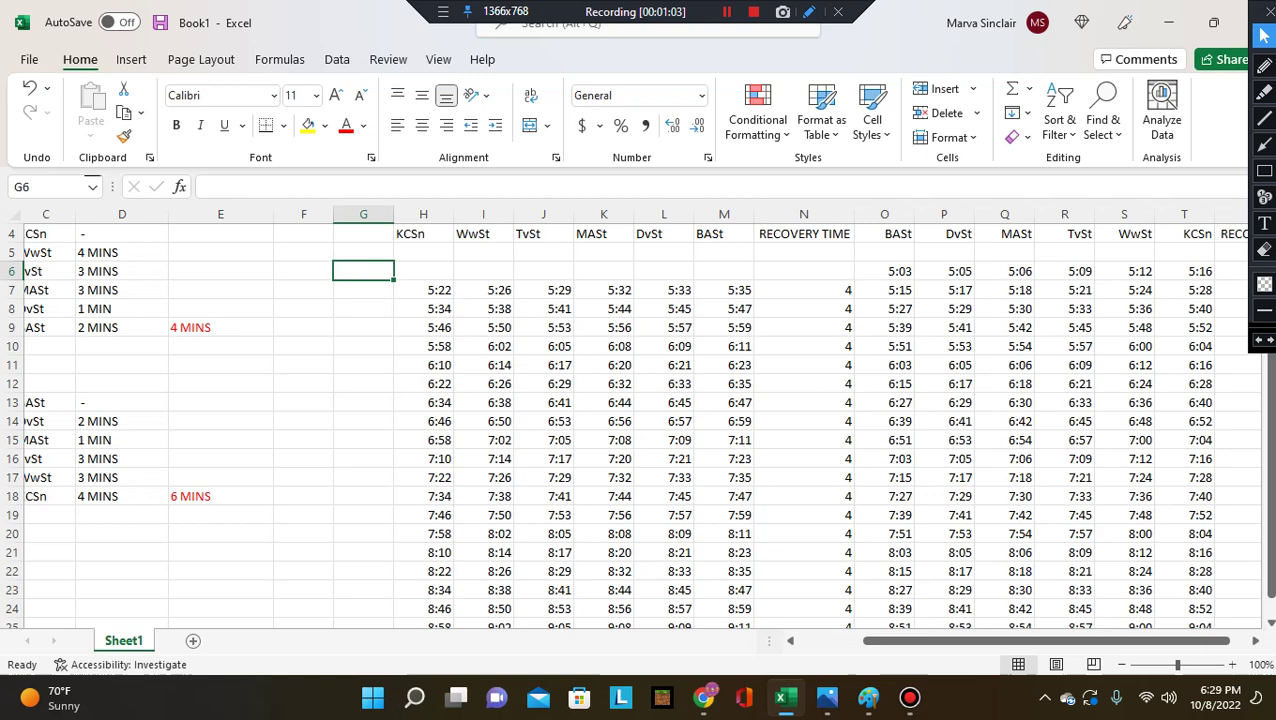
Fill cell F6 with red, F7 with dark blue and F8 with green from the standard colors
click(303, 271)
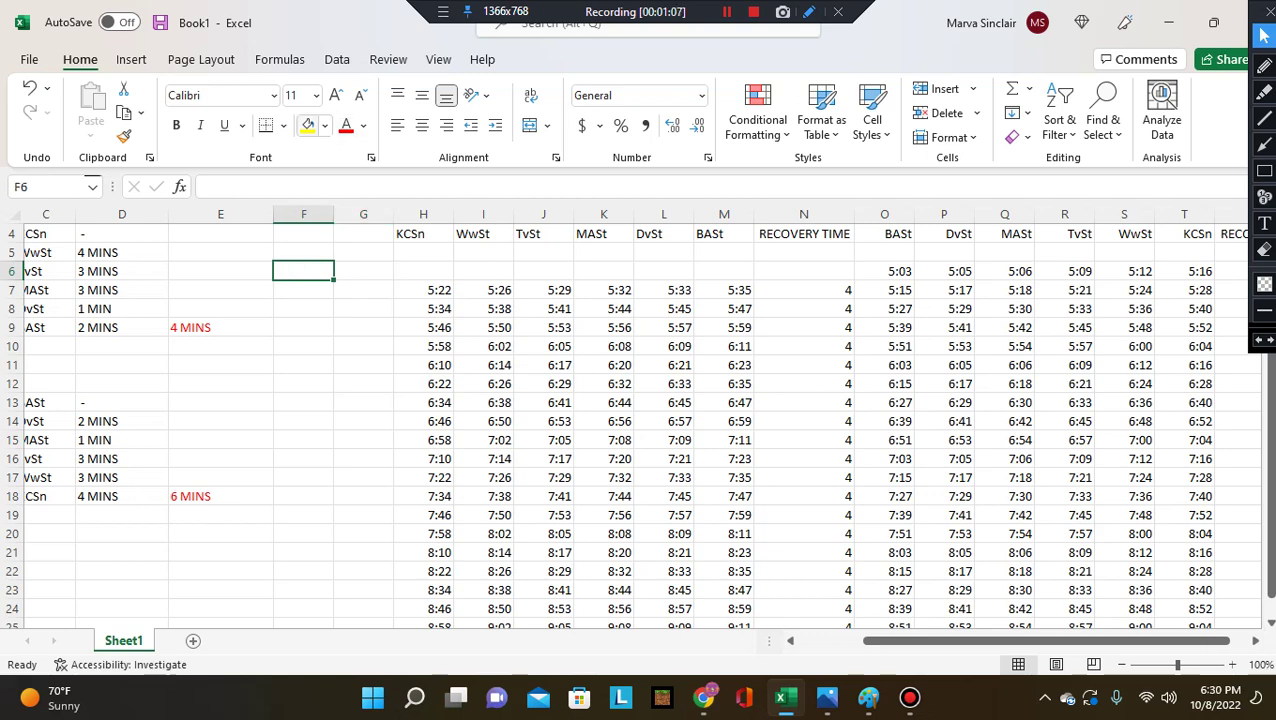
click(324, 125)
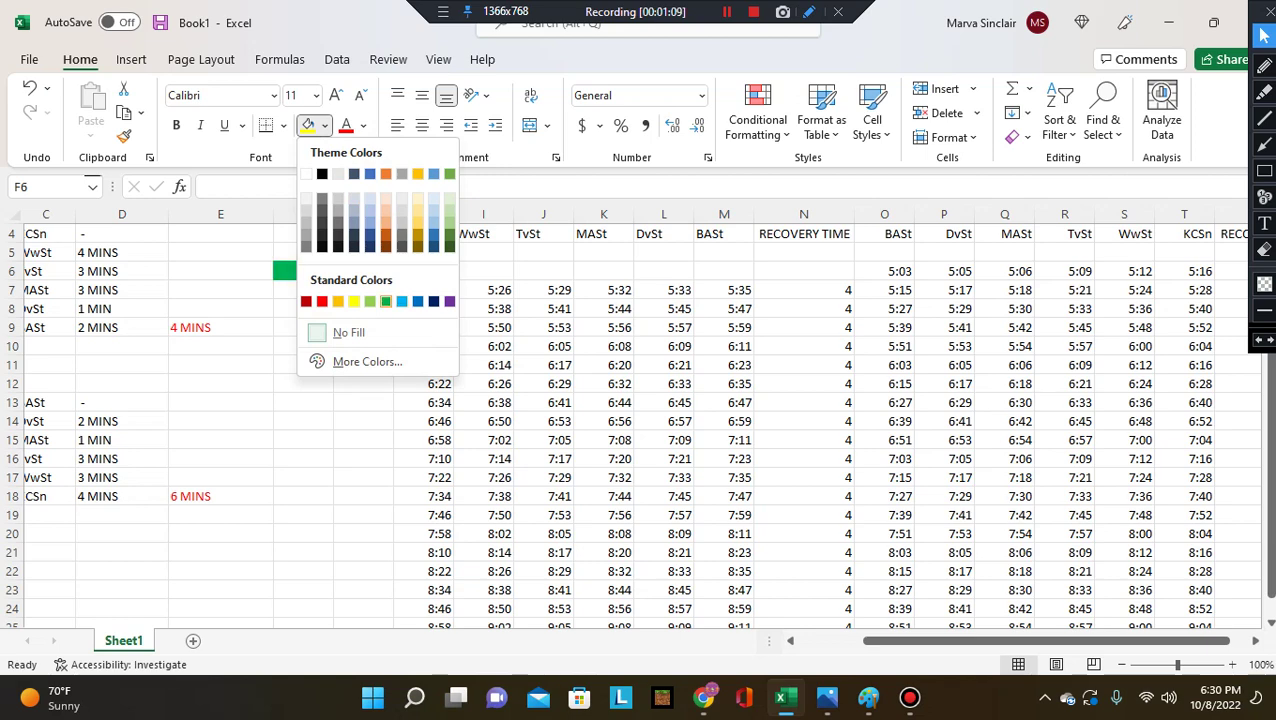
click(322, 301)
click(303, 290)
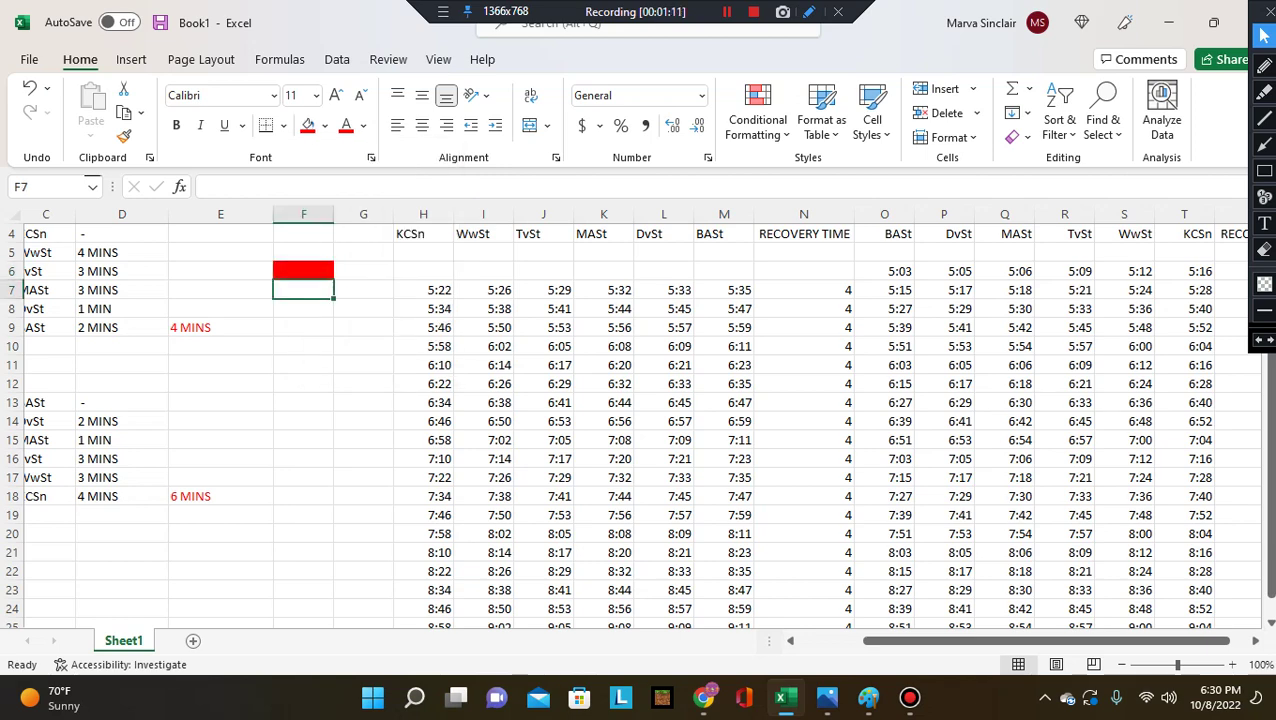
click(324, 125)
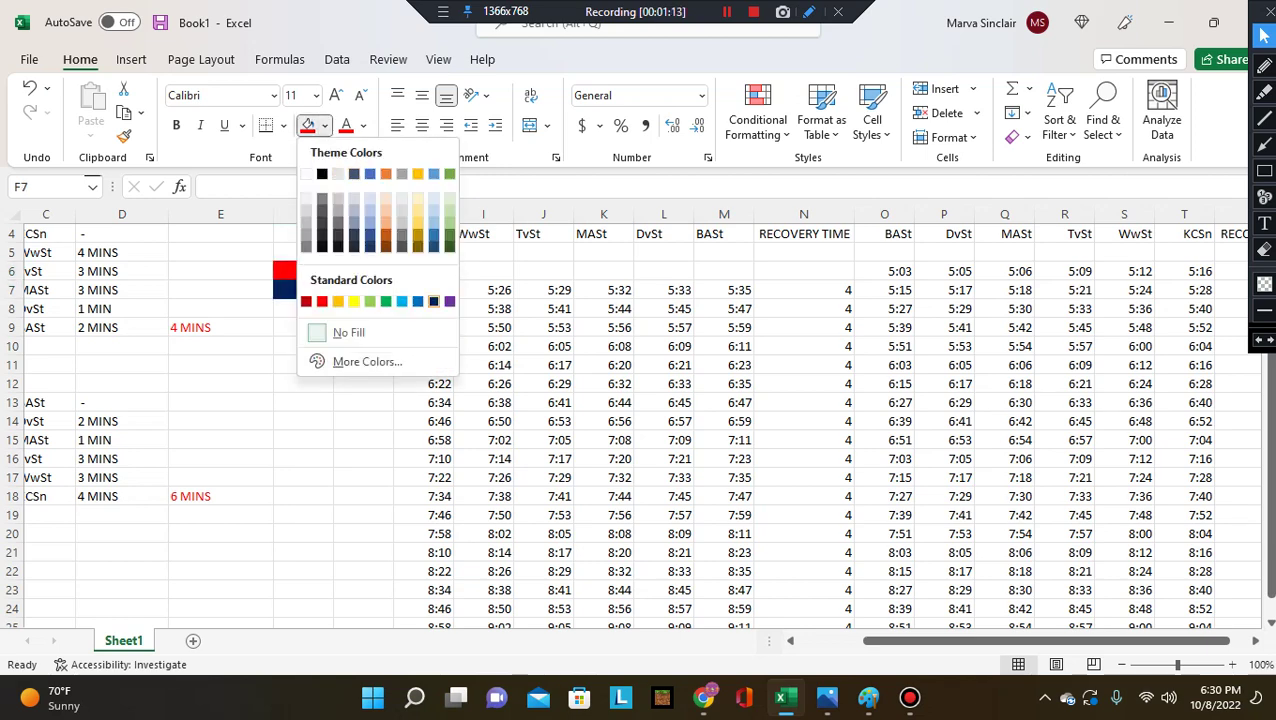
click(433, 301)
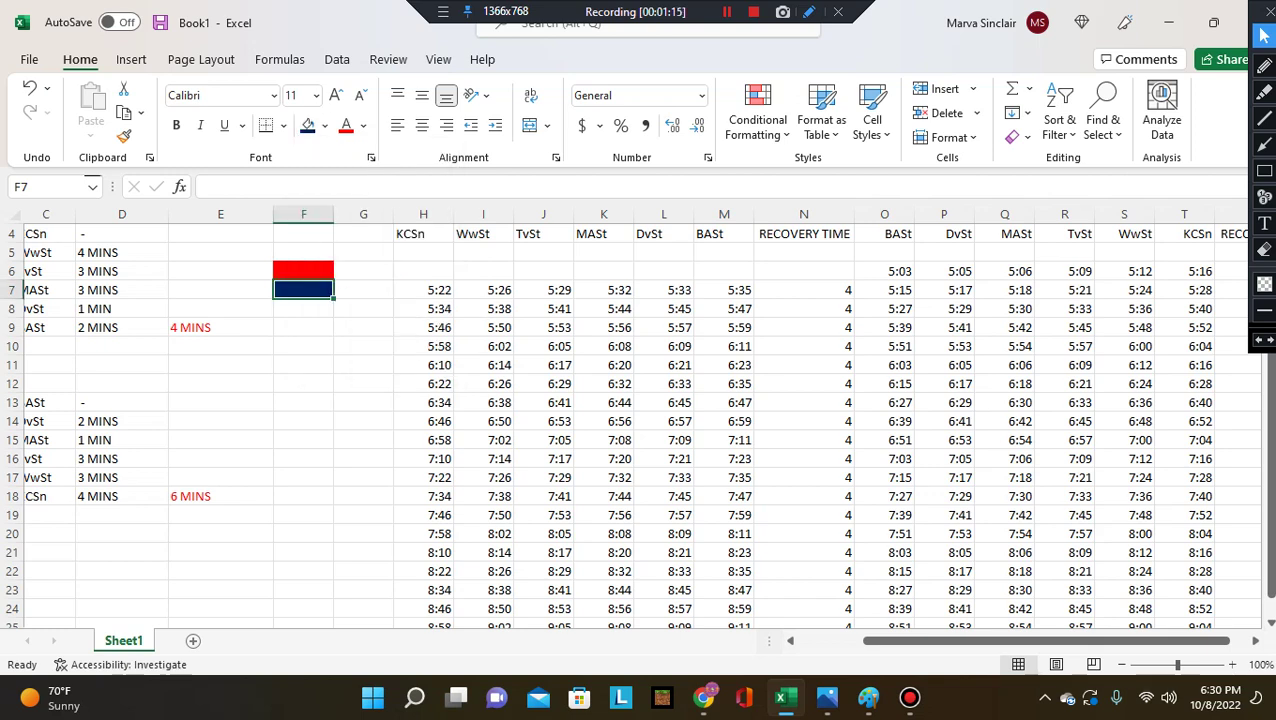
click(303, 308)
click(324, 125)
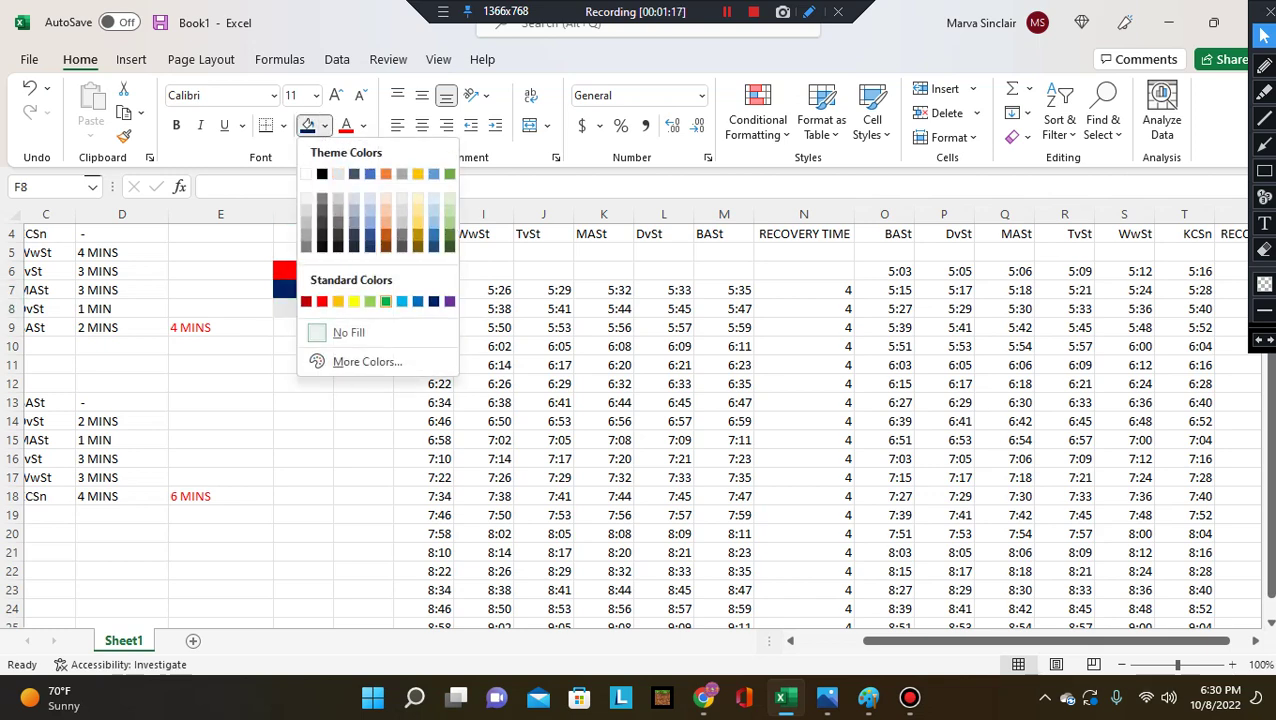
click(386, 301)
Number the color key by entering 1 in F6, 2 in F7 and 3 in F8
click(303, 271)
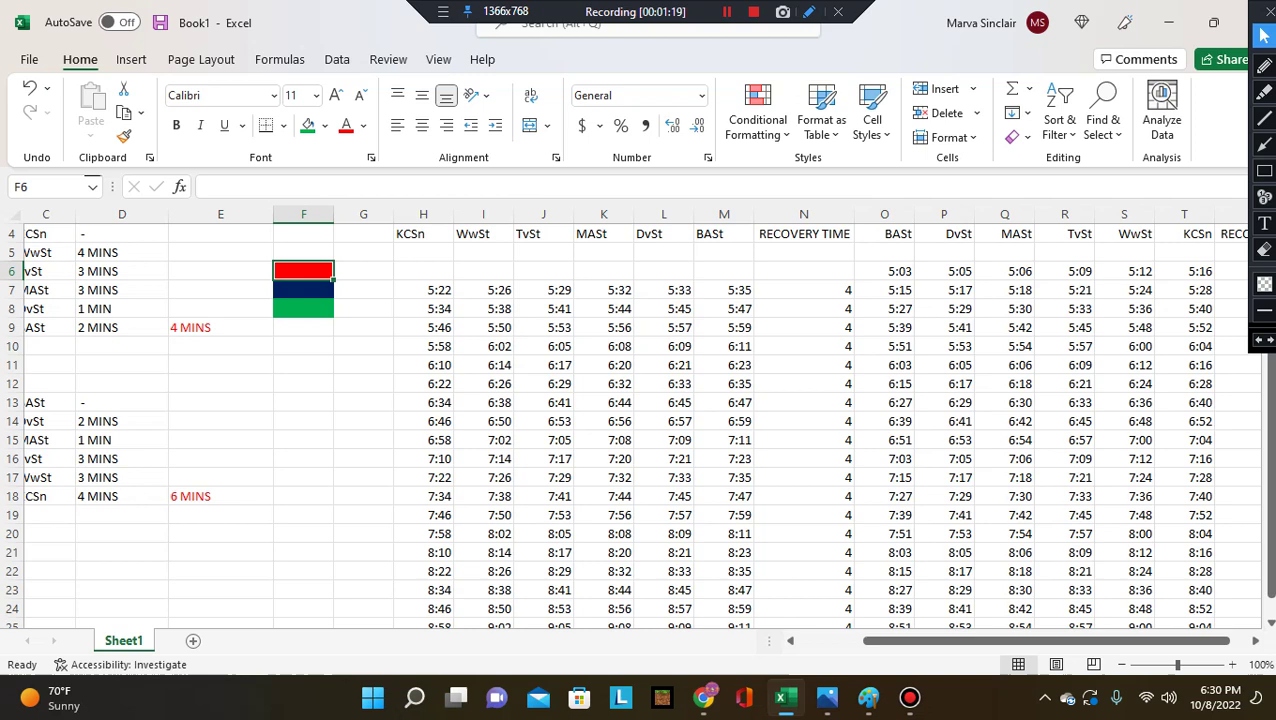
text(1)
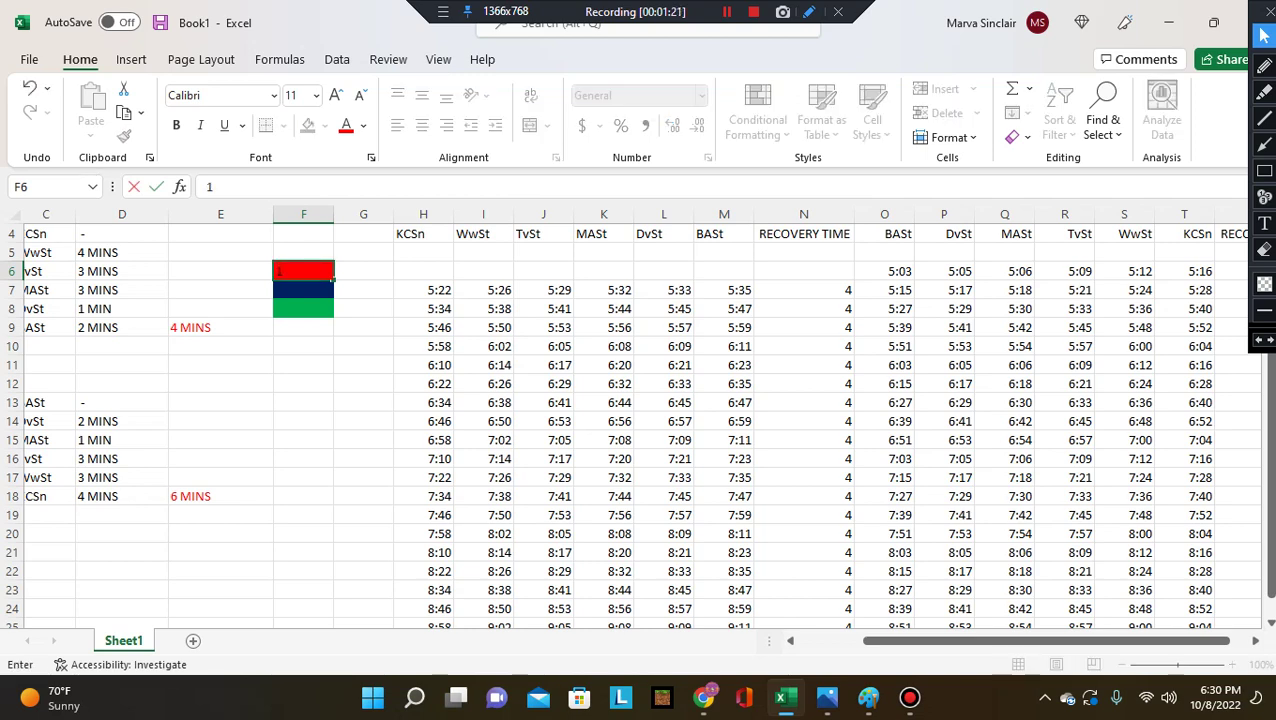
key(Return)
text(2)
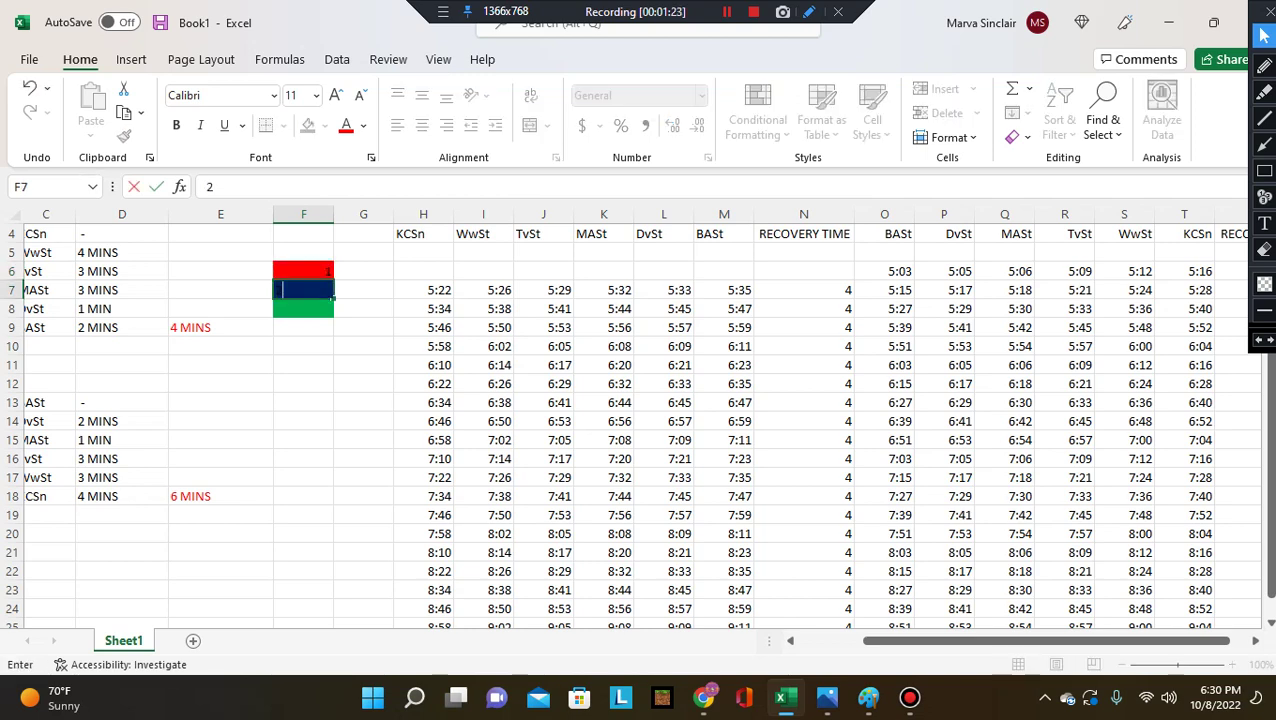
key(Return)
text(3)
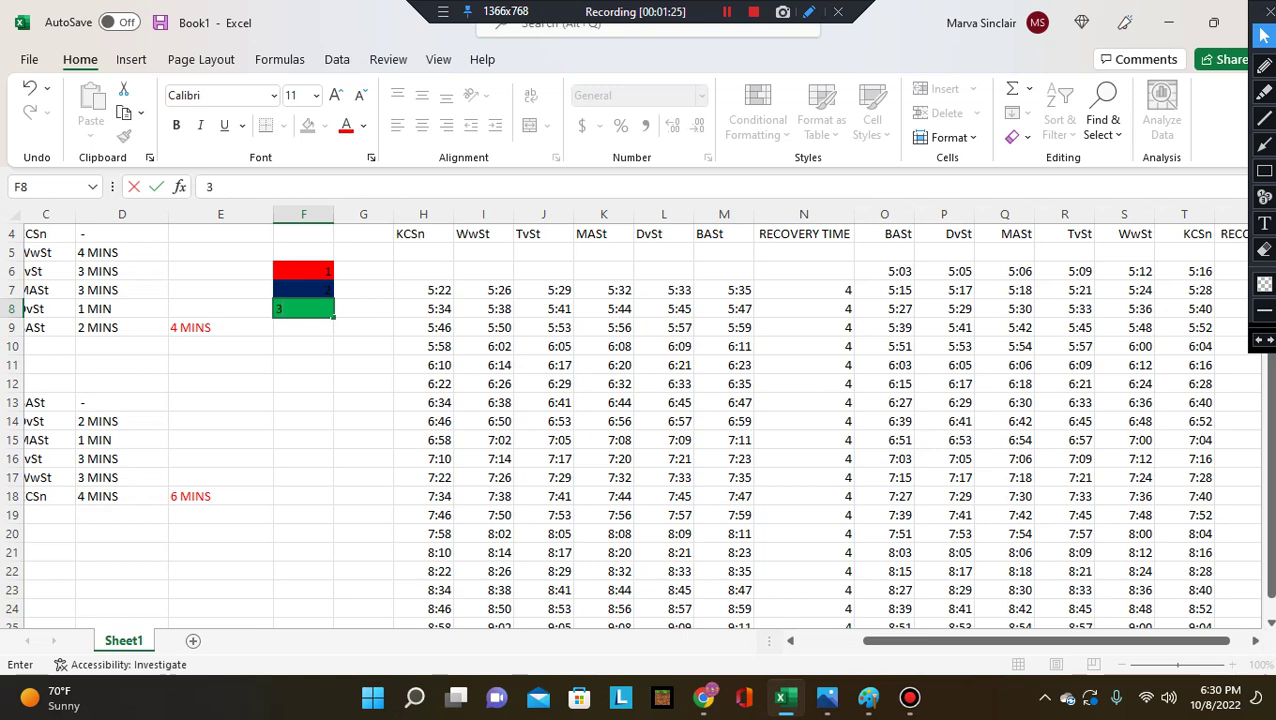
click(305, 309)
Change the font color of the numbers in F6:F8 to white
click(310, 291)
drag(318, 298, 305, 291)
click(797, 322)
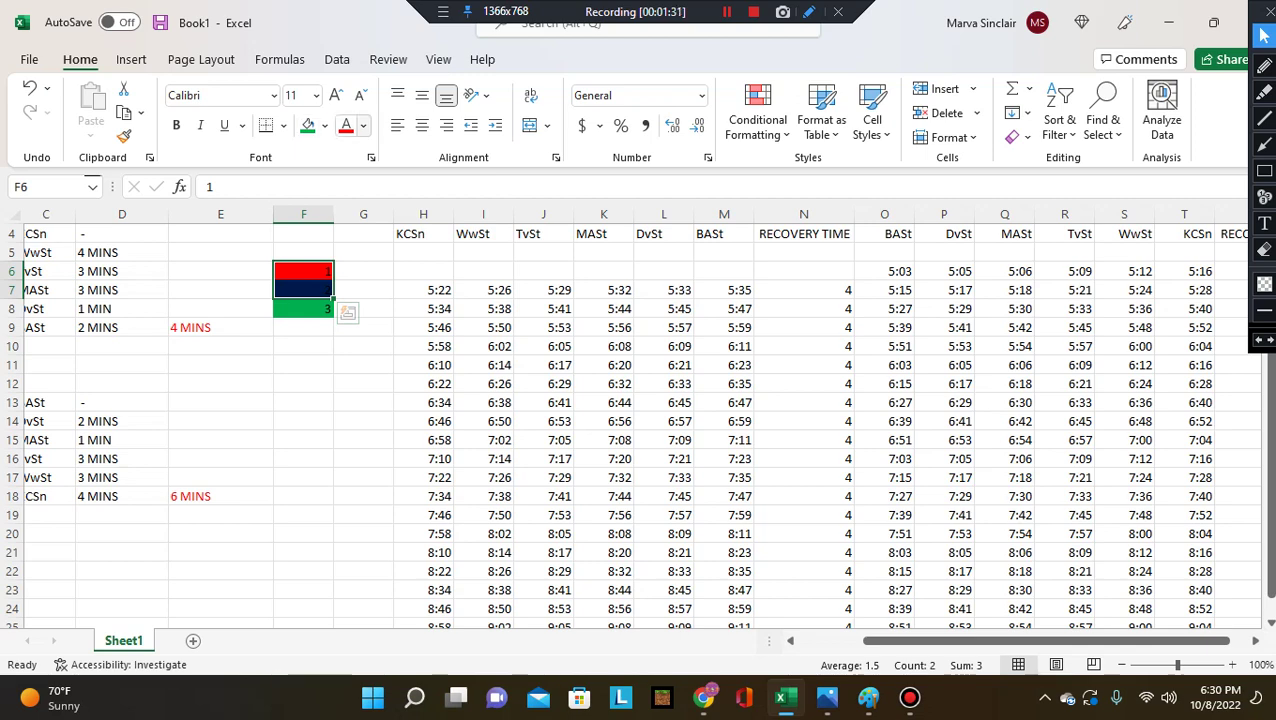
click(363, 126)
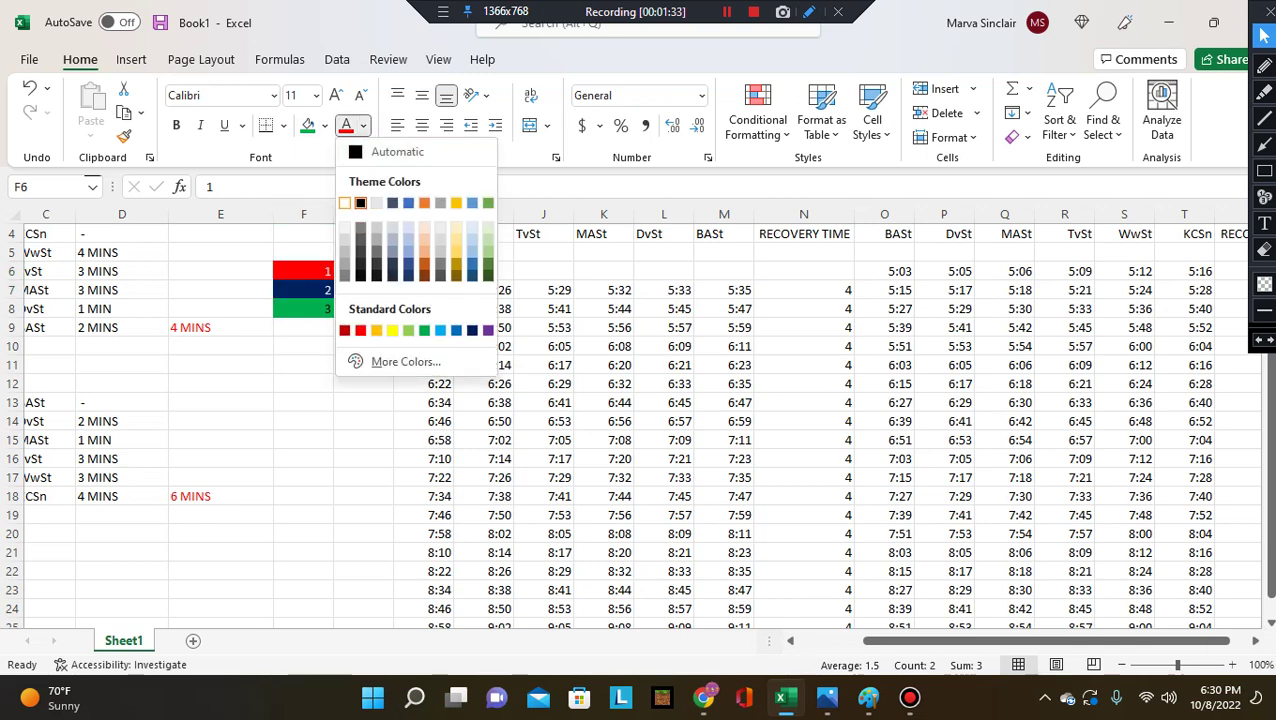
click(344, 203)
click(303, 308)
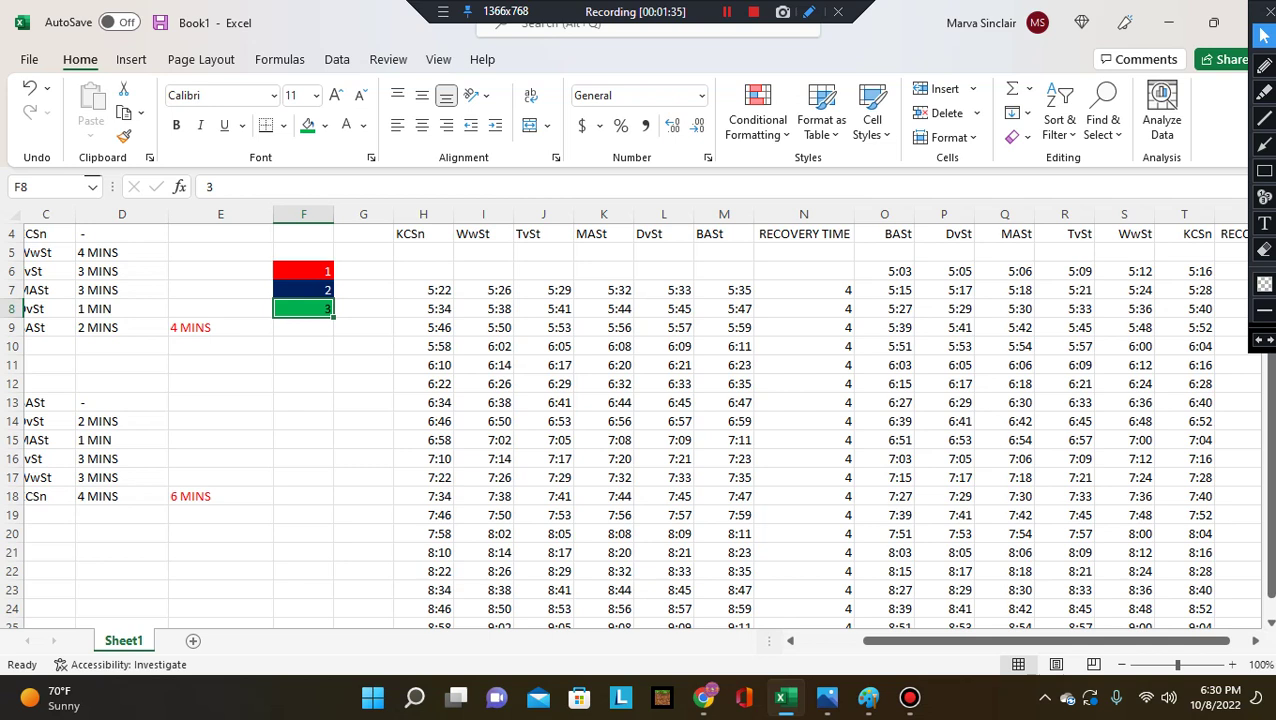
click(346, 126)
click(363, 290)
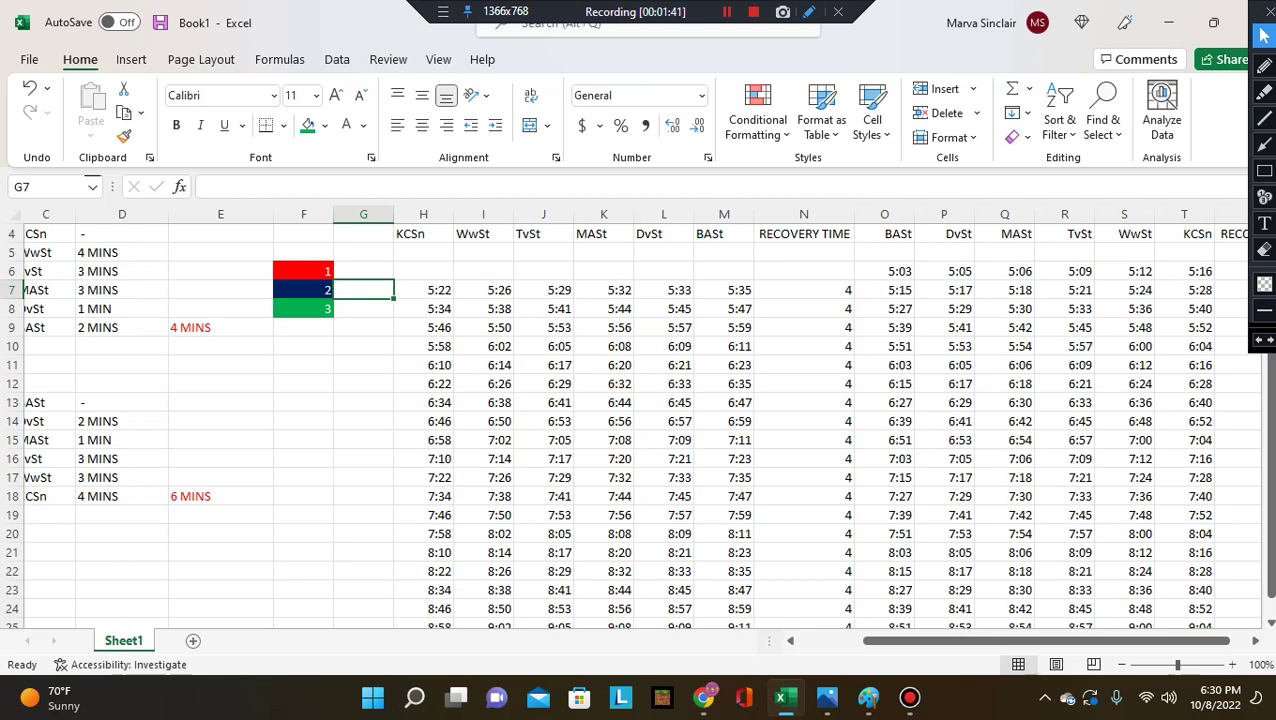
Fill the first BASt-to-KCSn trip in O6:T6, starting at 5:03, with the standard dark red
click(304, 271)
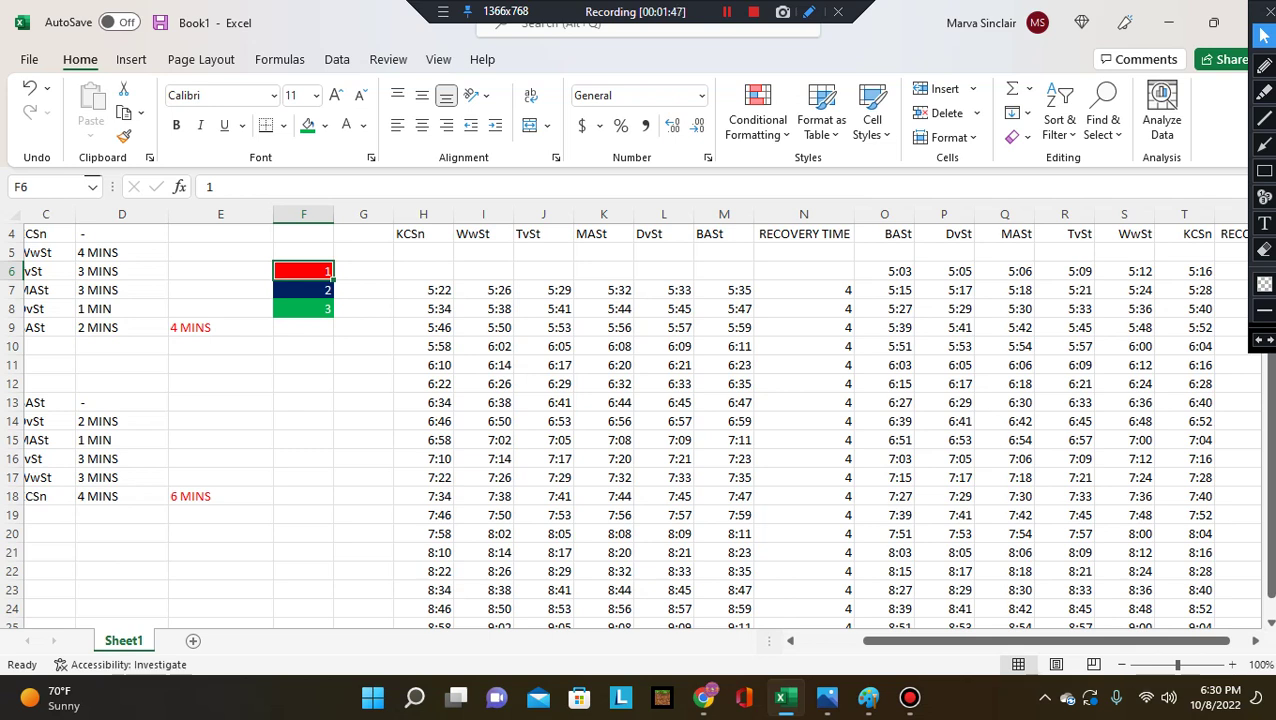
click(884, 271)
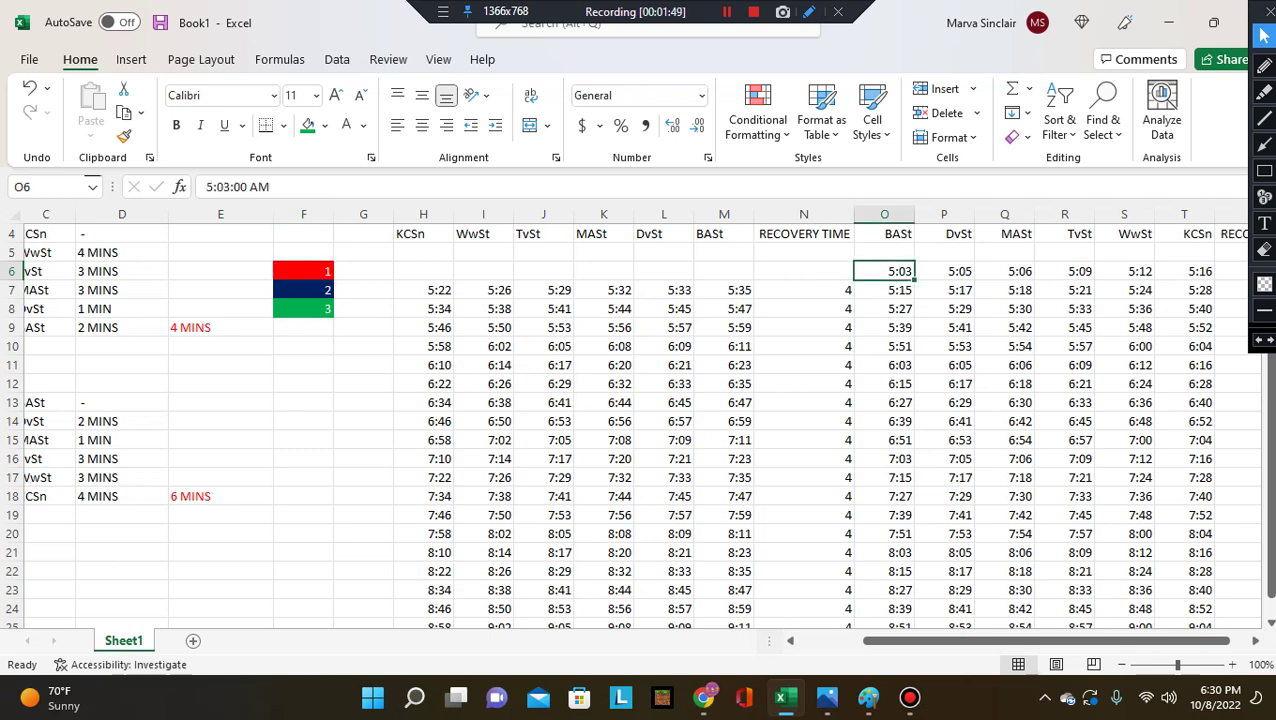
key(shift+Right)
key(shift+Right)
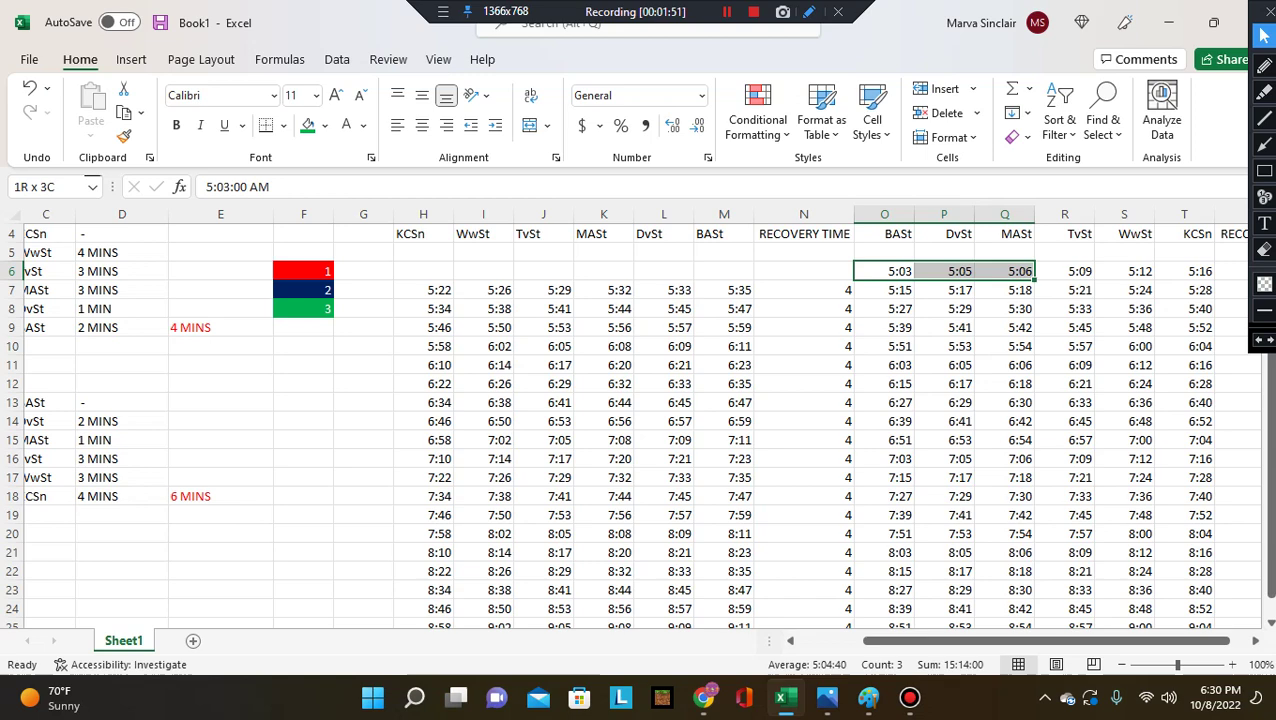
key(shift+Right)
key(shift+Right)
key(shift+Right)
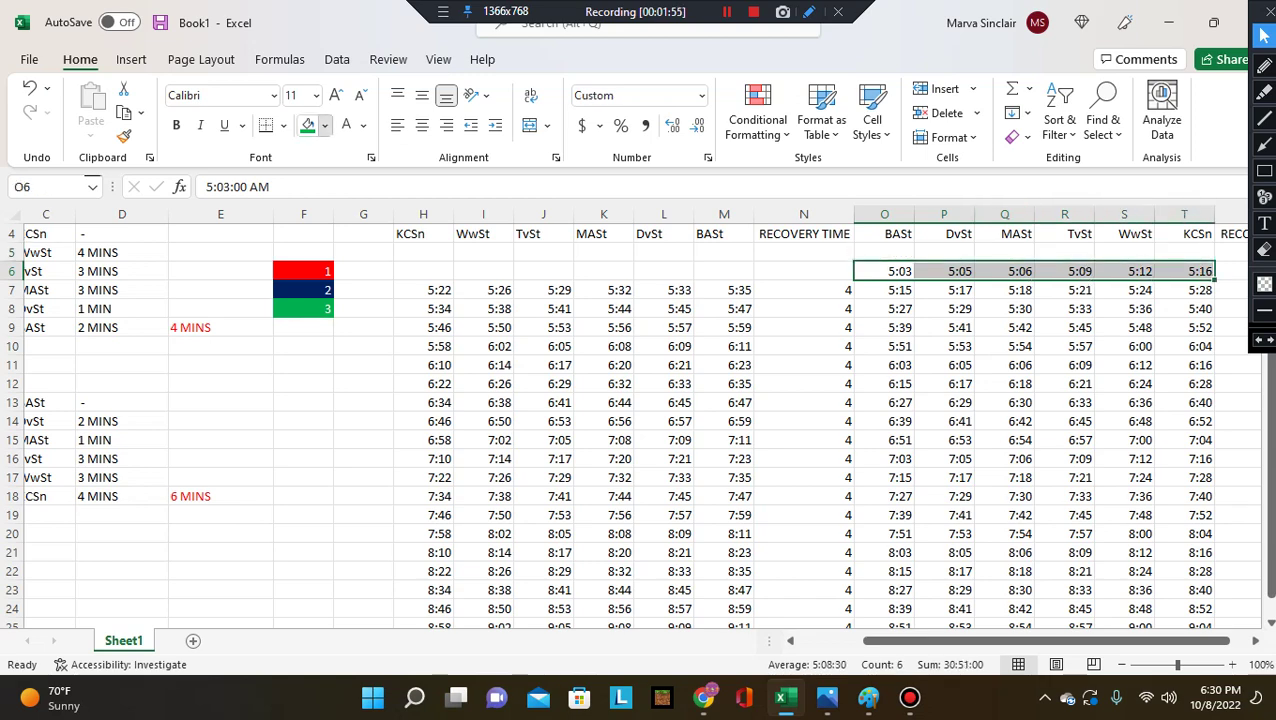
click(324, 125)
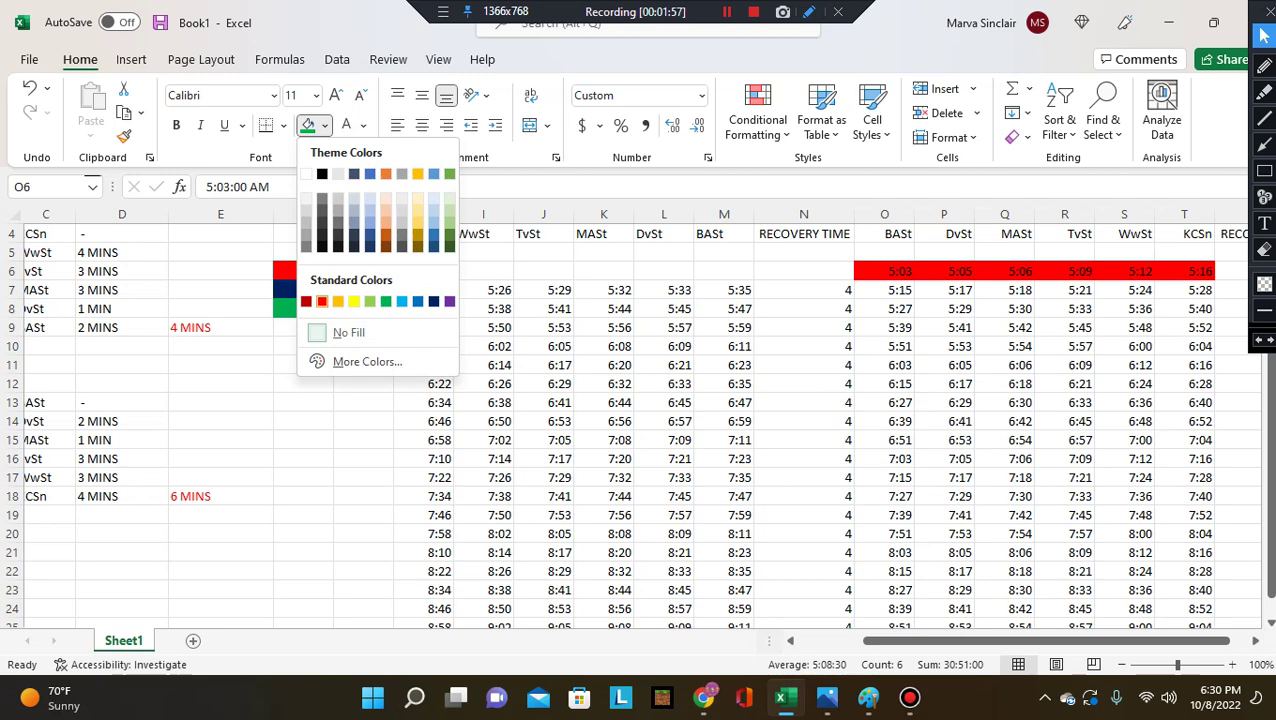
click(306, 301)
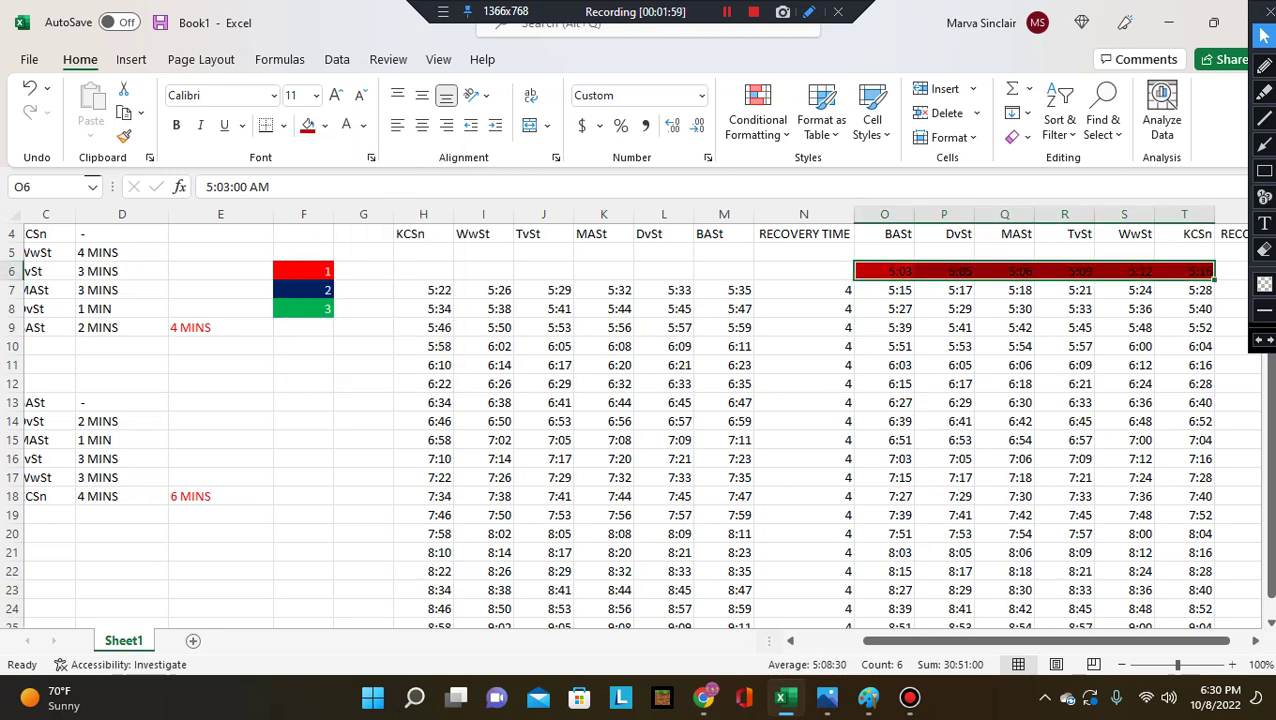
click(1185, 290)
click(1185, 272)
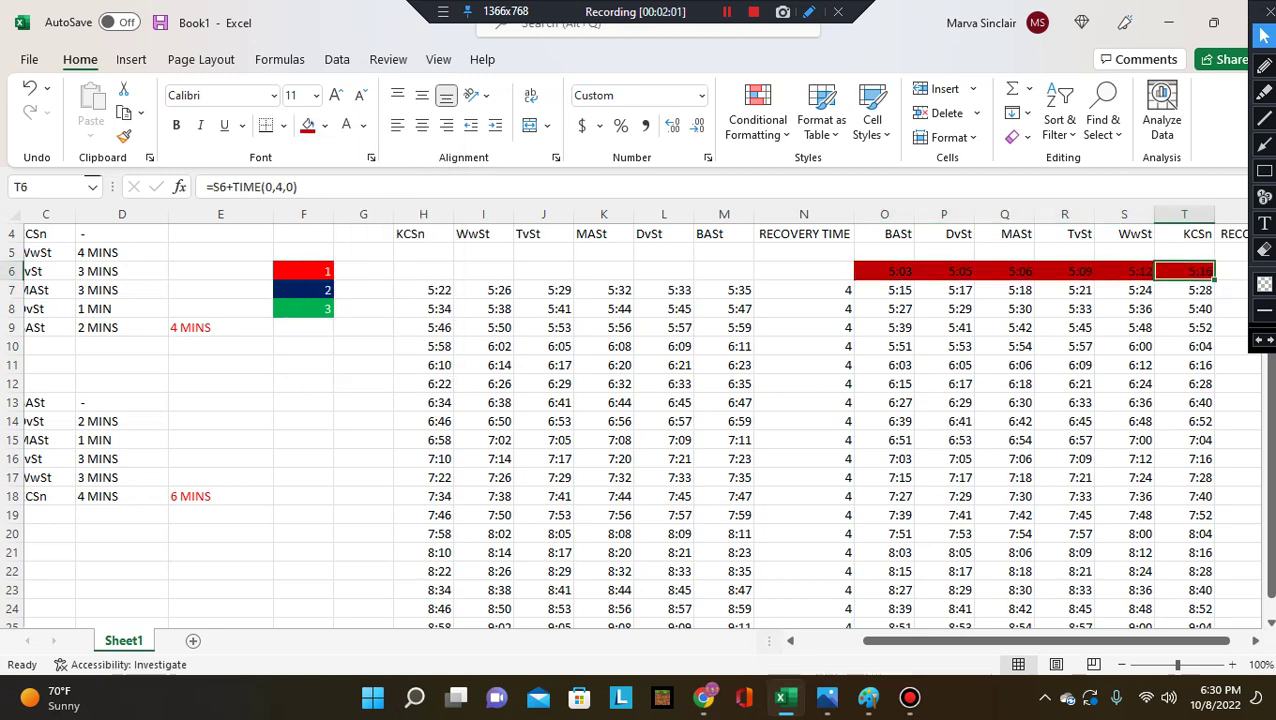
Fill the return trip in H7:M7, starting from KCSn at 5:22, with the same dark red
drag(977, 641, 997, 641)
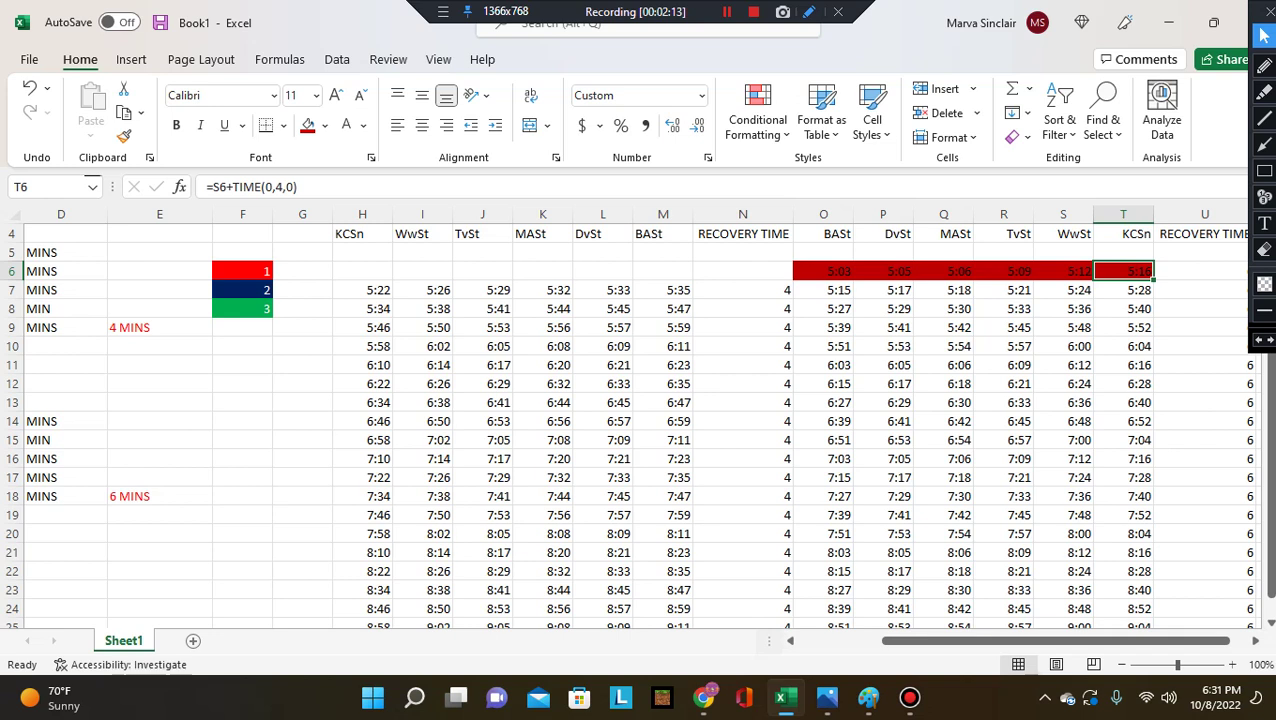
drag(362, 290, 672, 290)
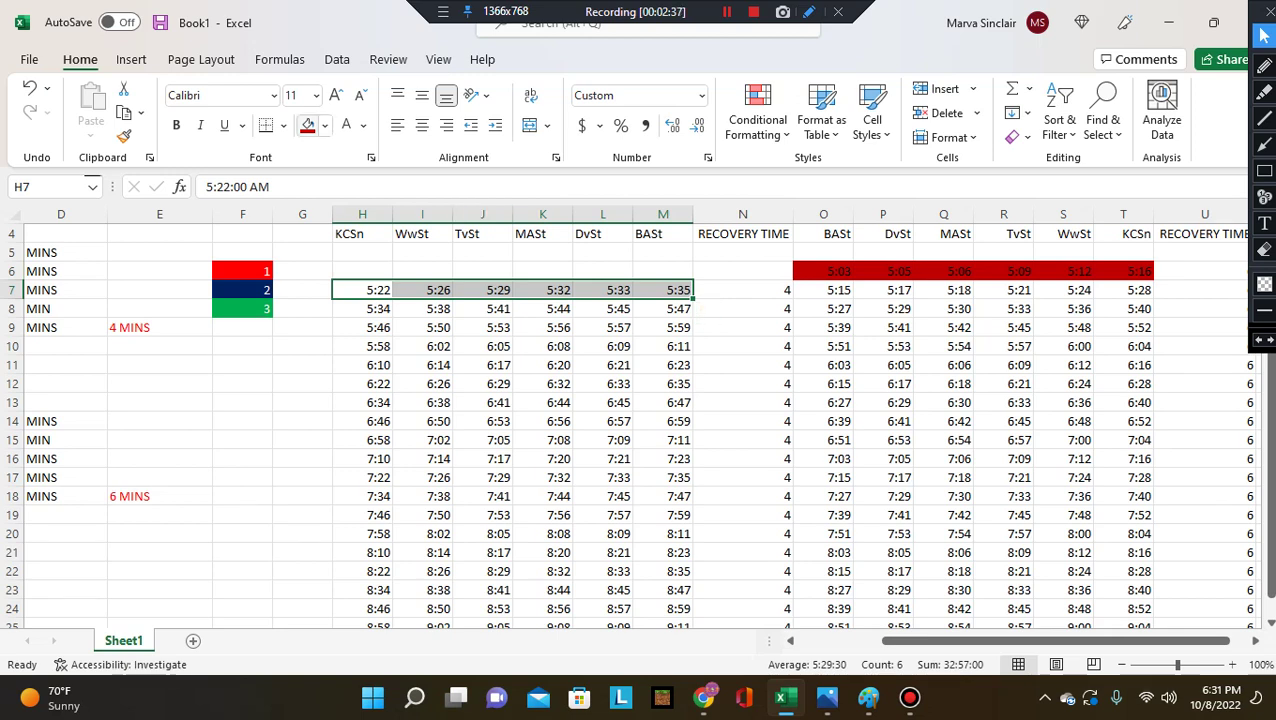
click(308, 126)
click(824, 328)
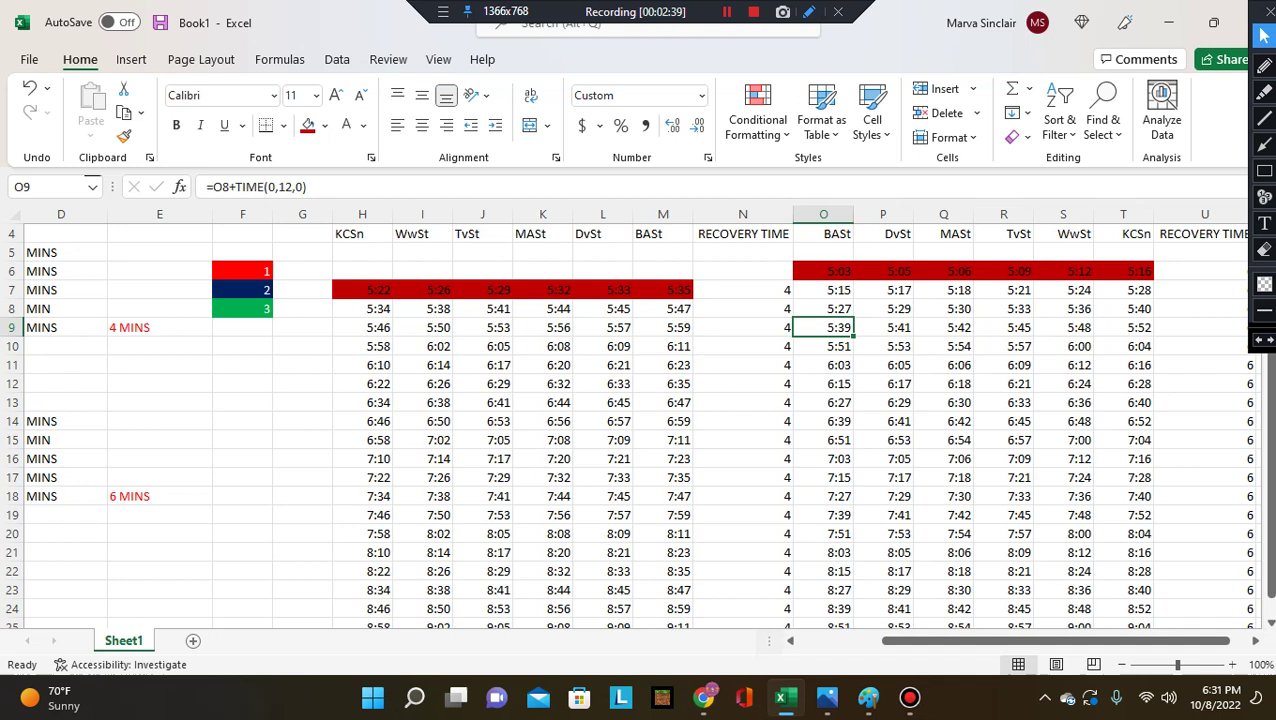
key(Left)
key(Left)
key(Up)
key(Up)
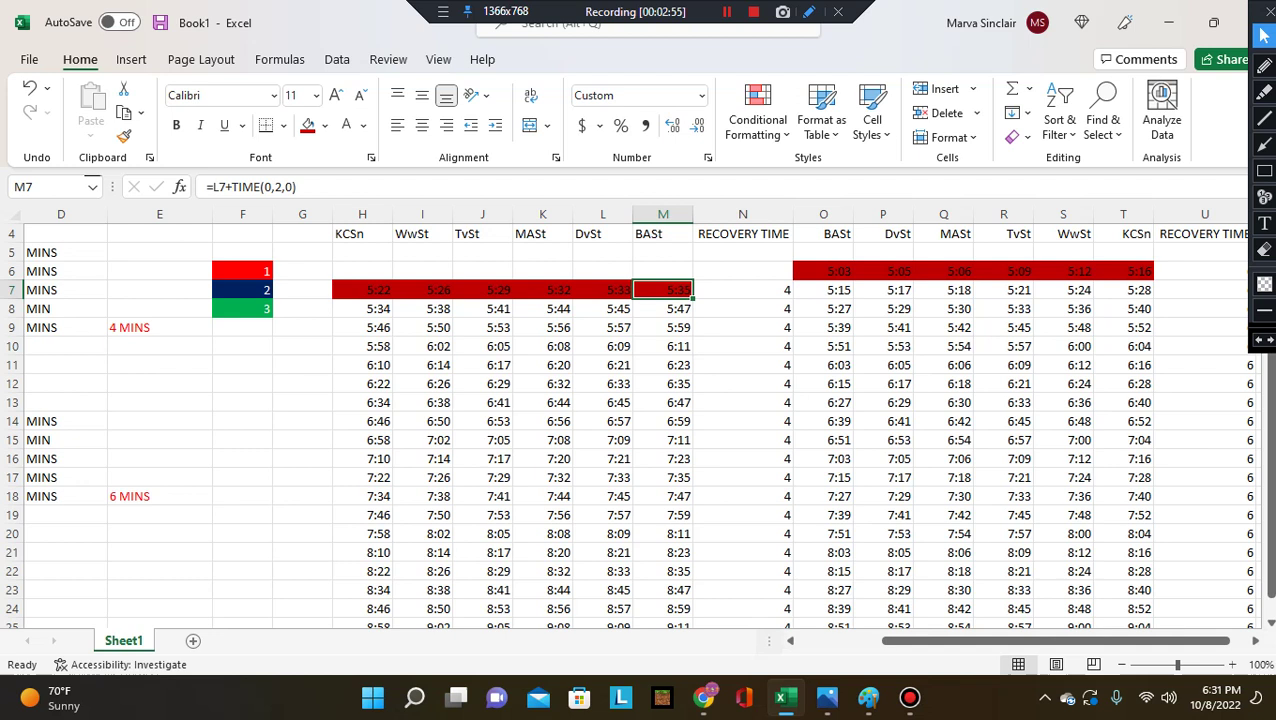
Fill the 5:39 trip in O9:T9 and the 5:58 return trip in H10:M10 with the same dark red
drag(824, 328, 1124, 328)
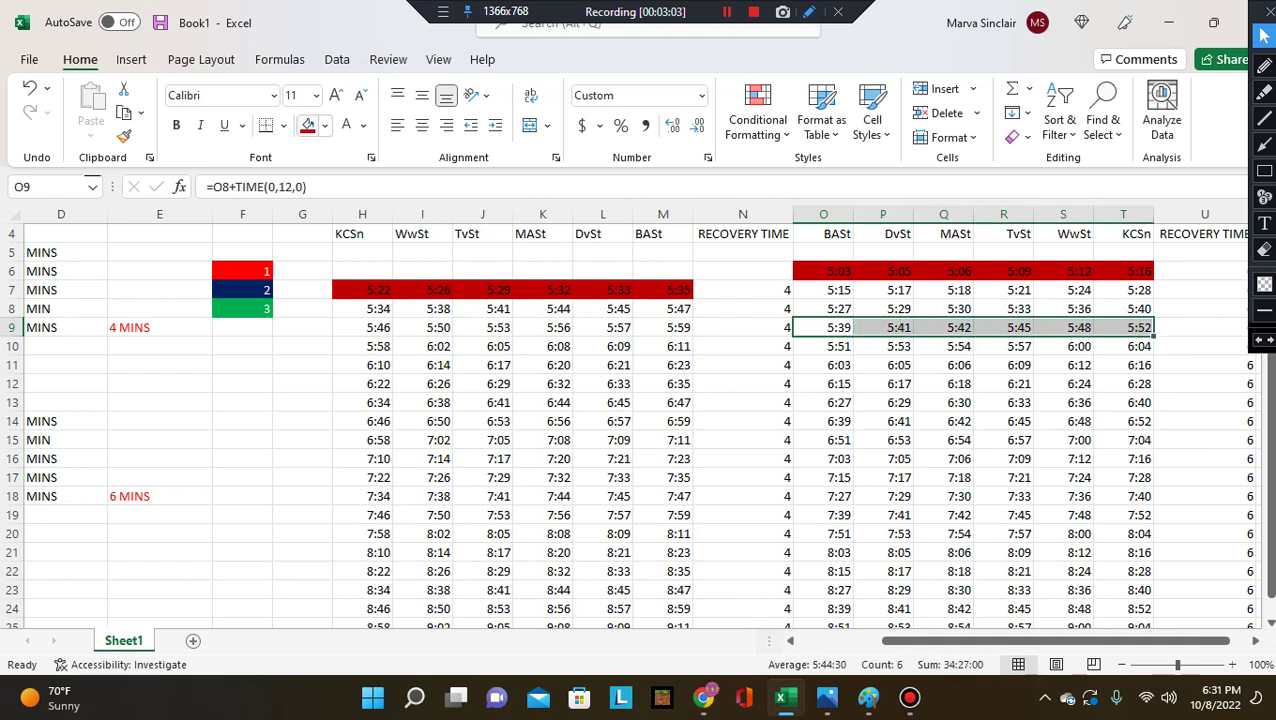
click(308, 125)
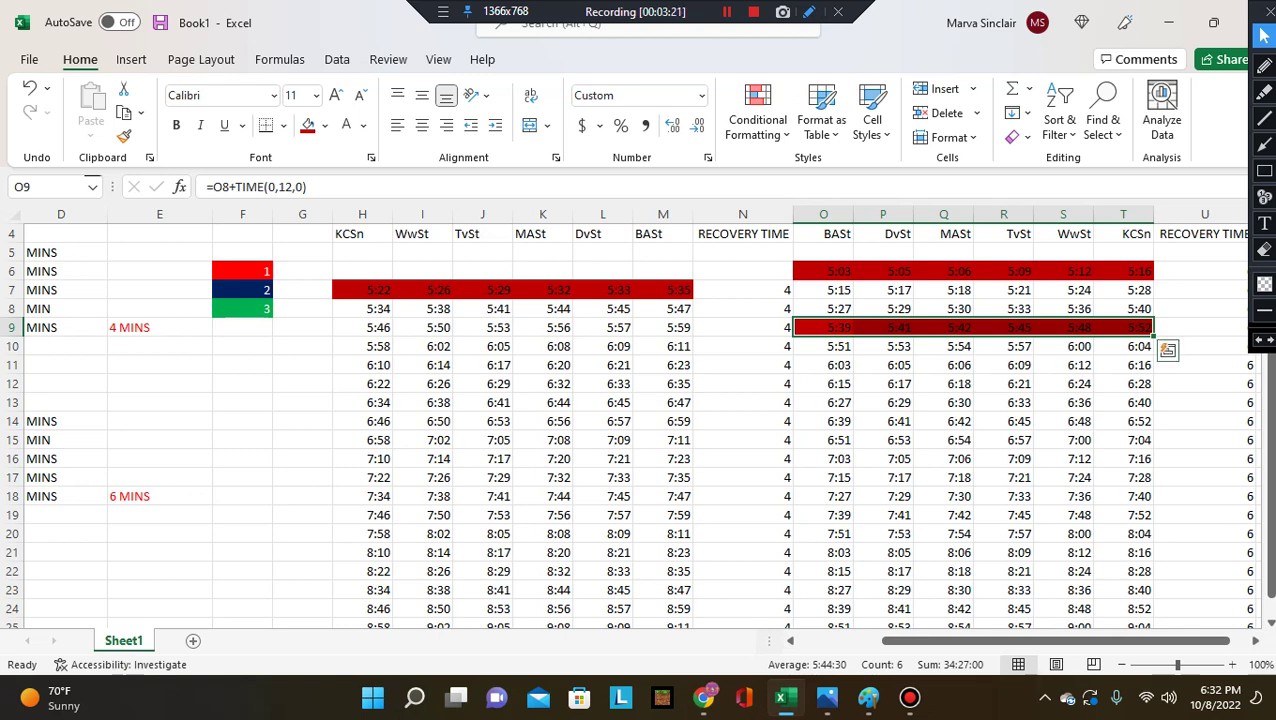
click(1135, 365)
click(944, 347)
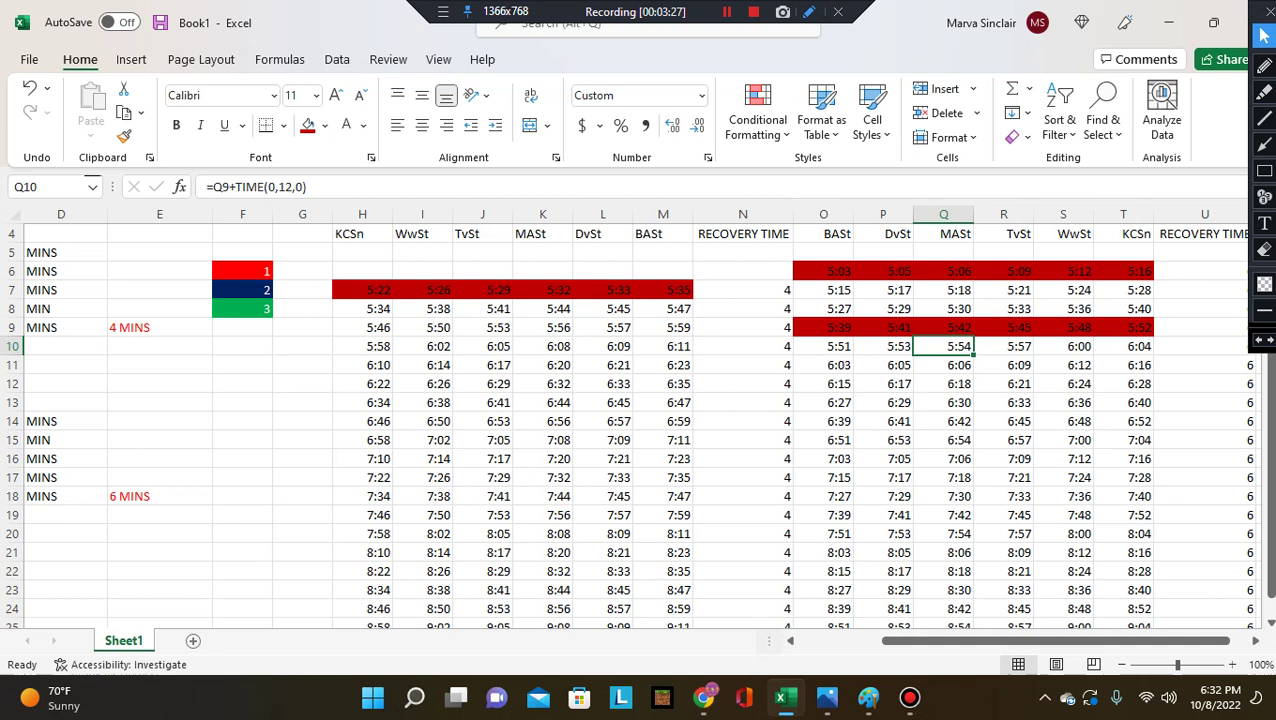
drag(362, 346, 663, 346)
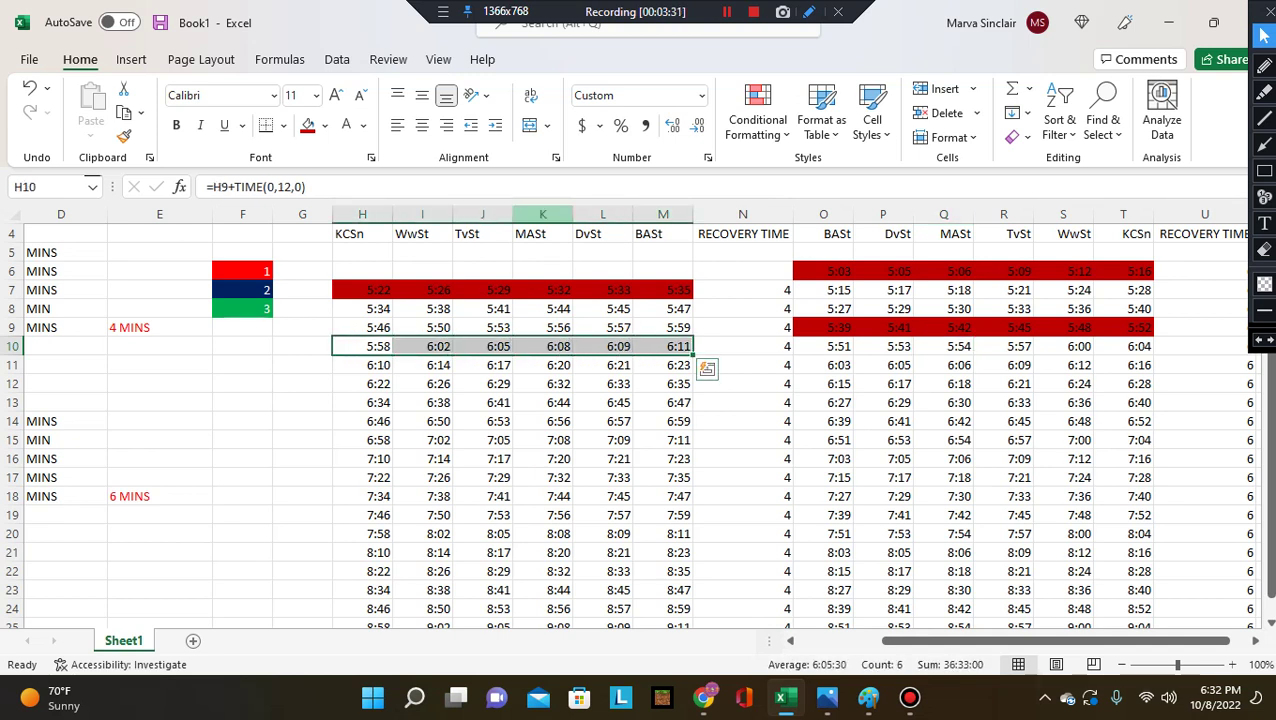
click(308, 125)
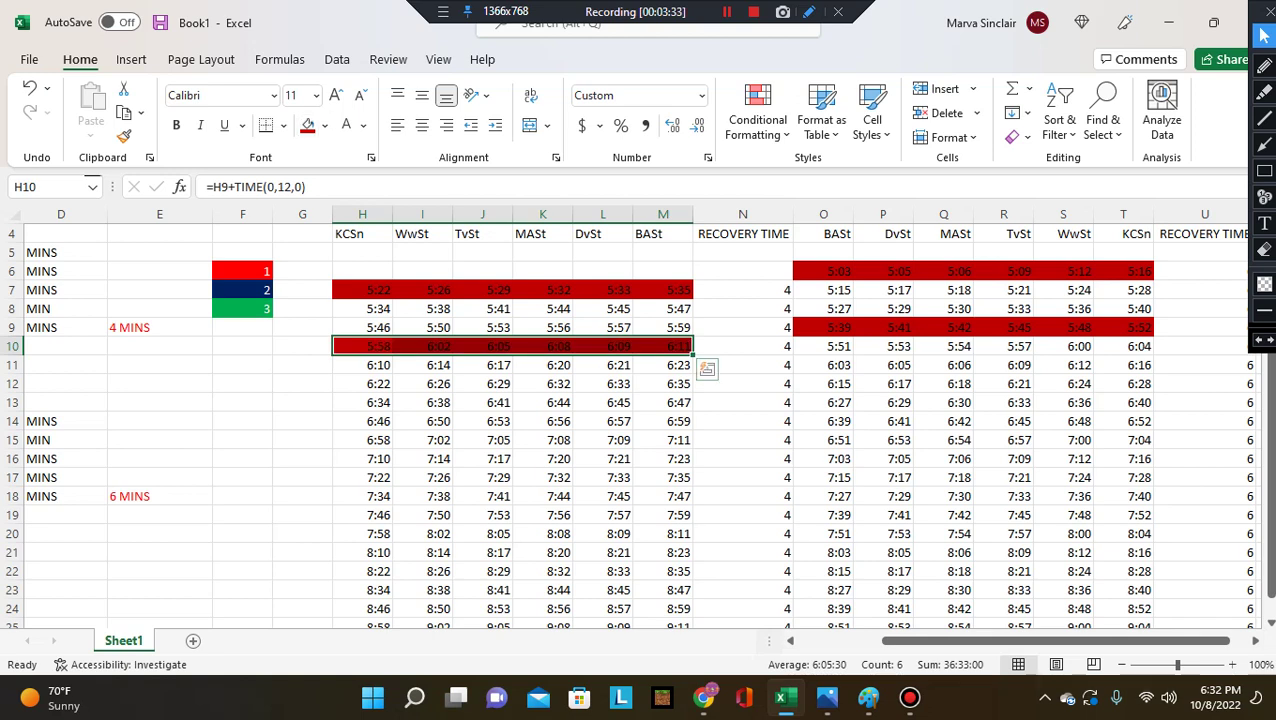
click(883, 421)
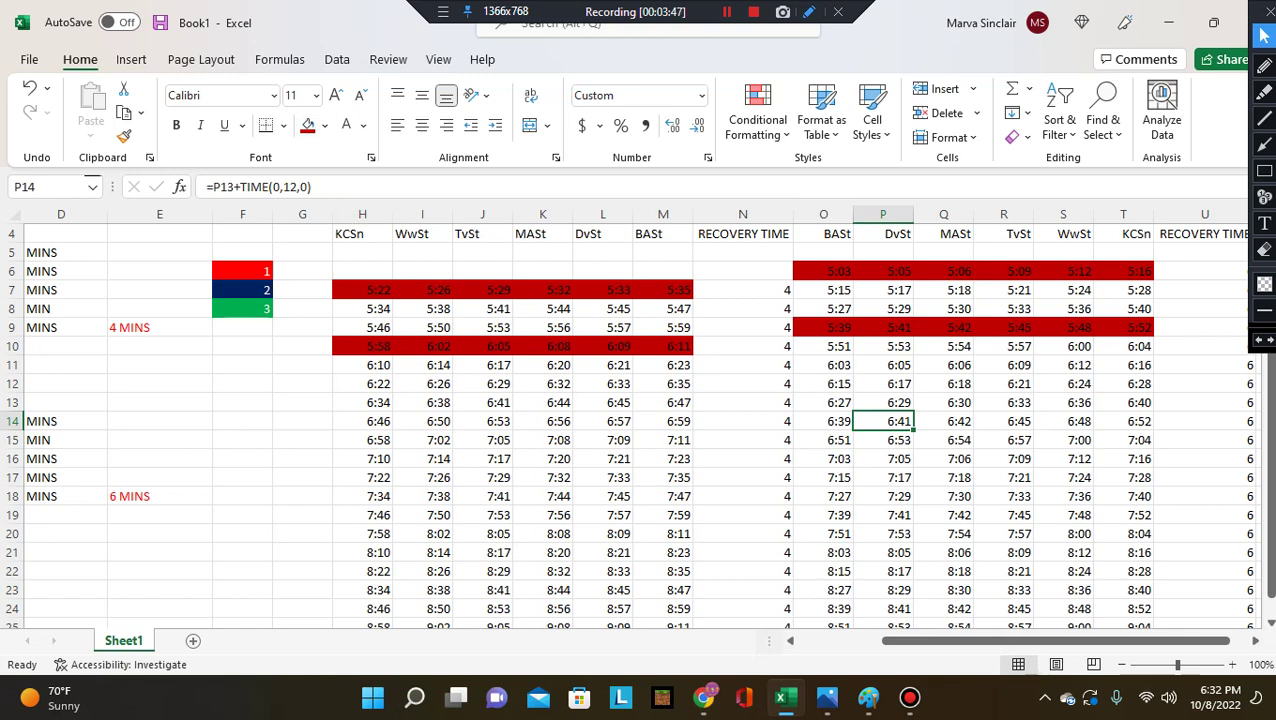
click(324, 125)
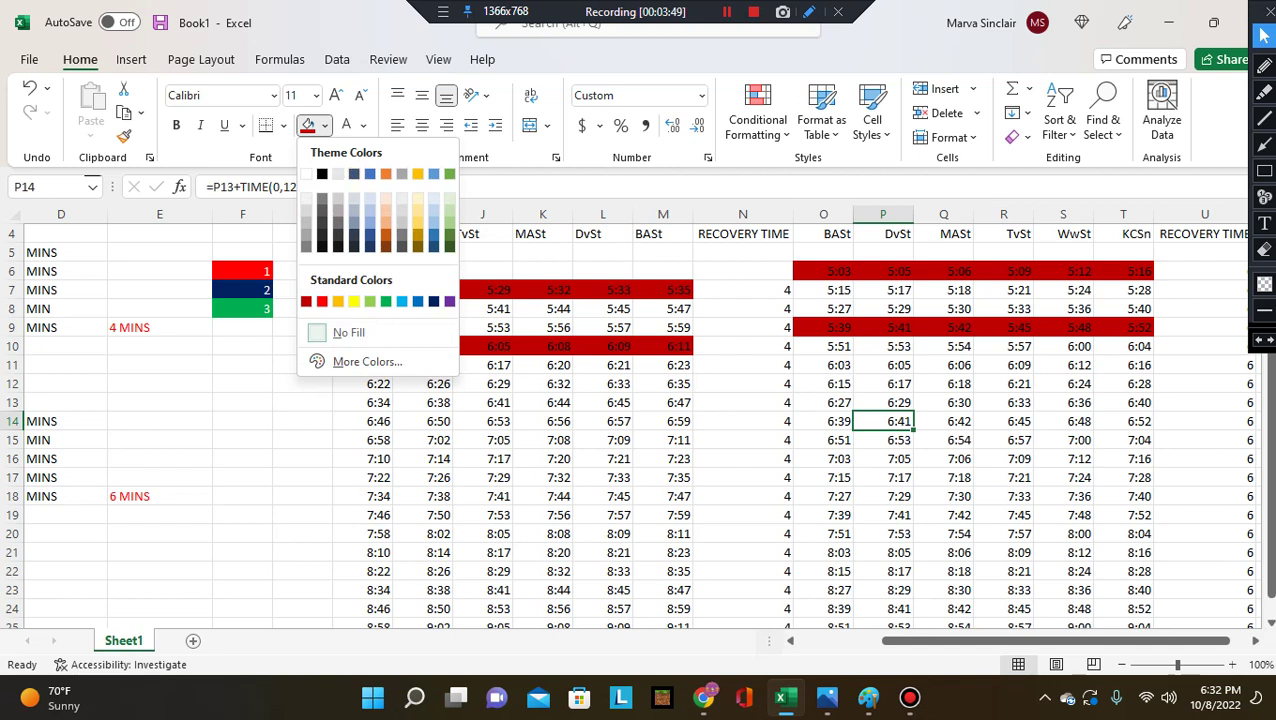
key(Escape)
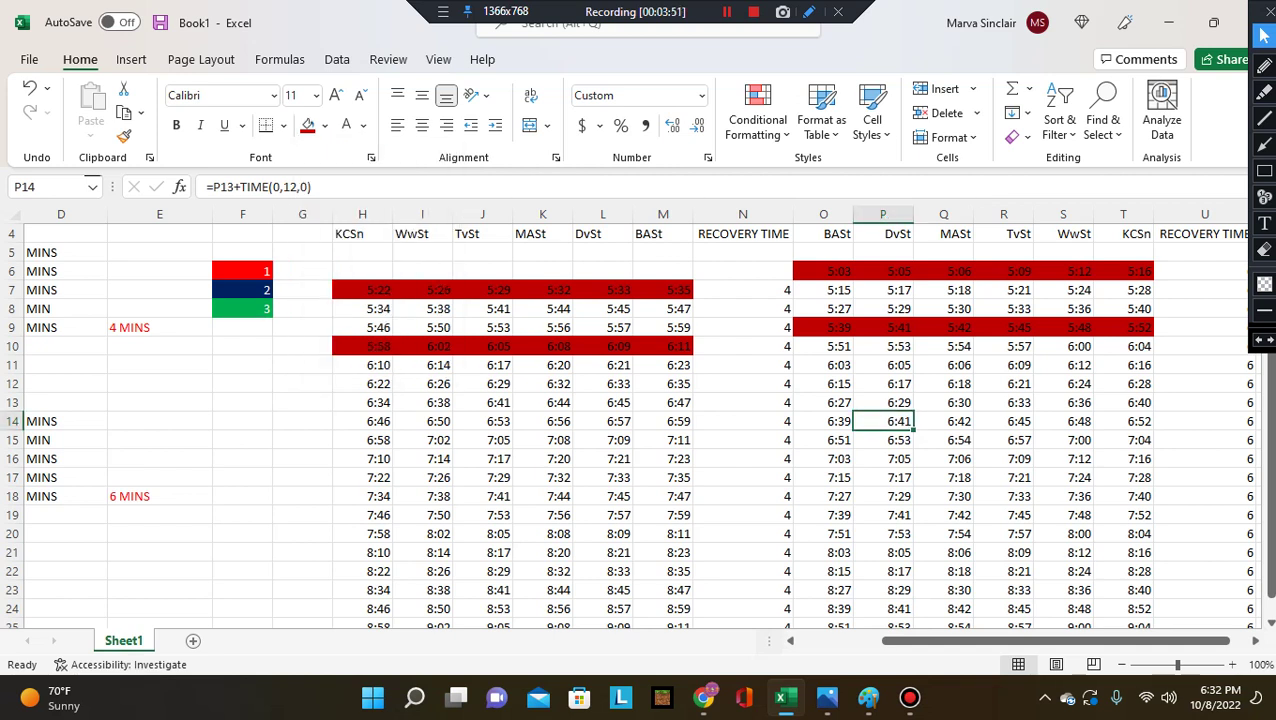
Examine the departure and arrival times of the uncolored KCSn-to-BASt trip in H8:M8
click(603, 309)
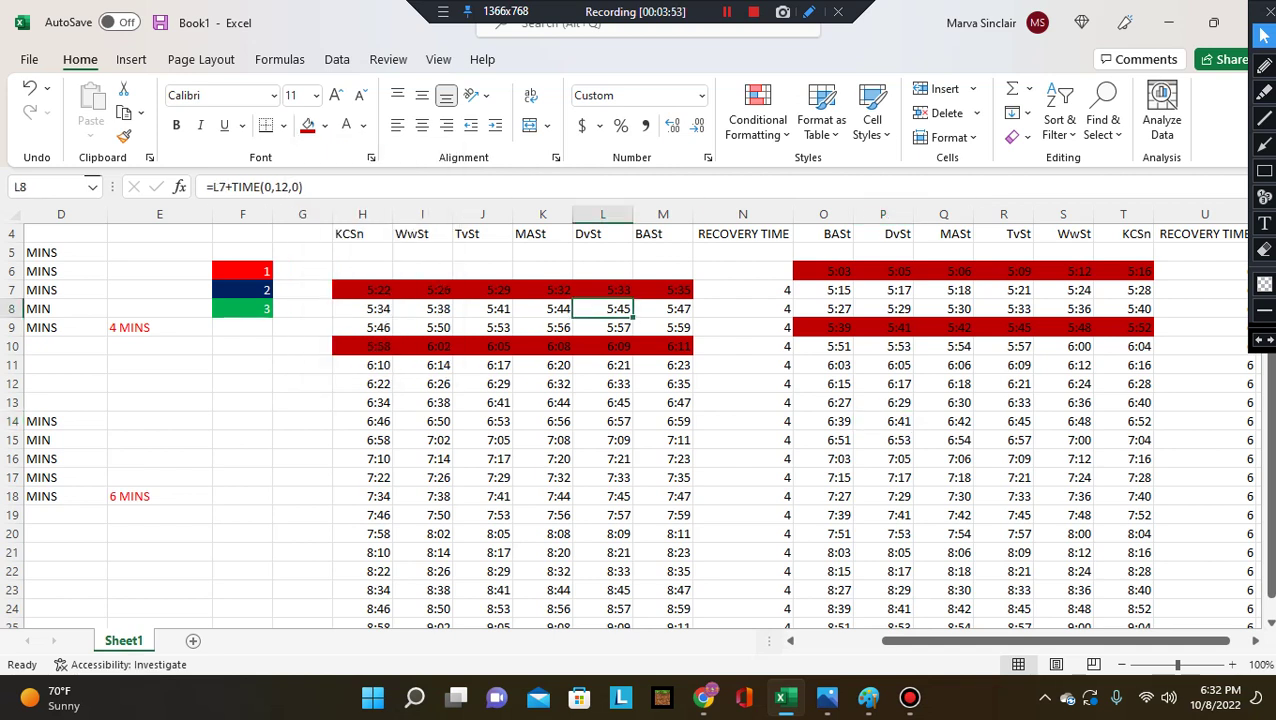
click(423, 309)
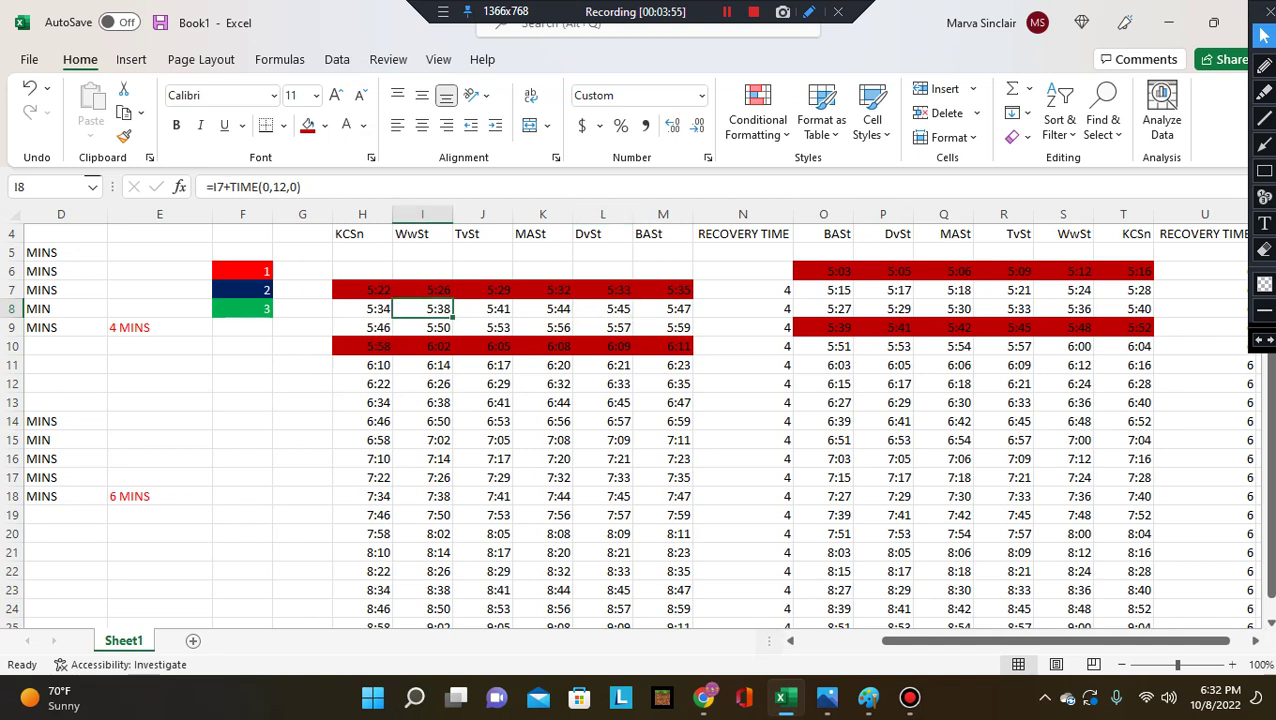
click(663, 384)
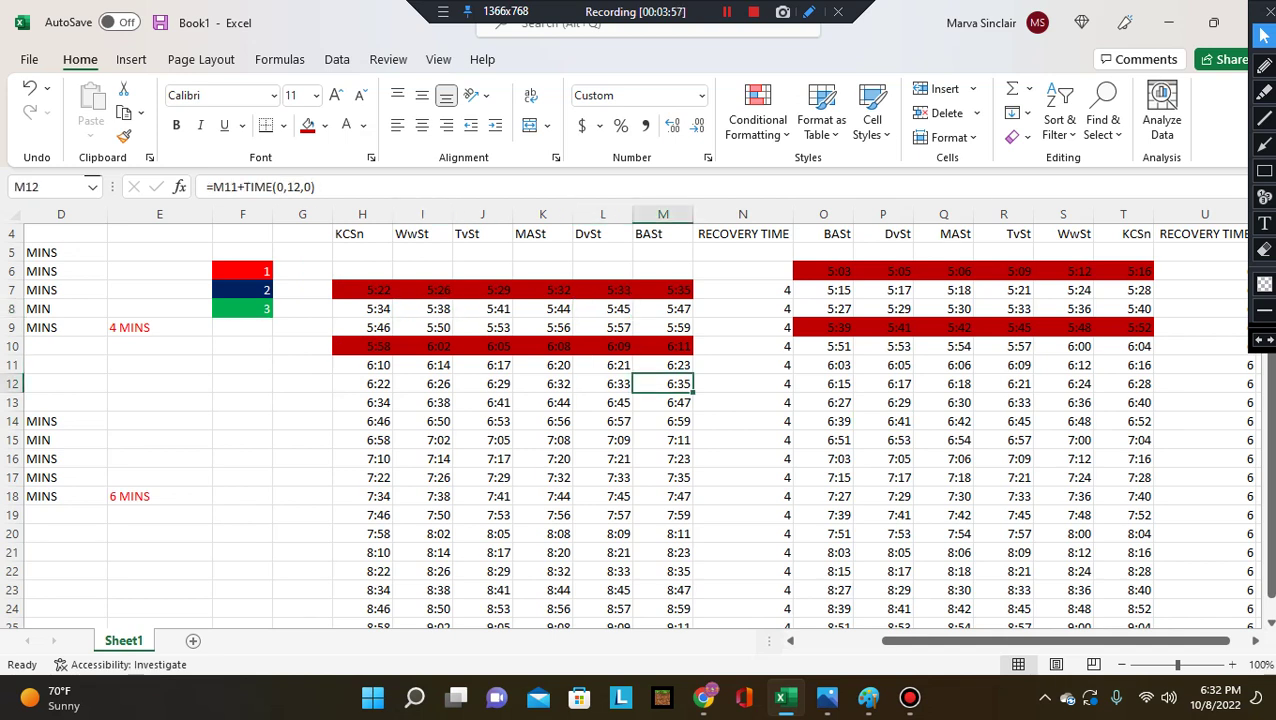
click(363, 309)
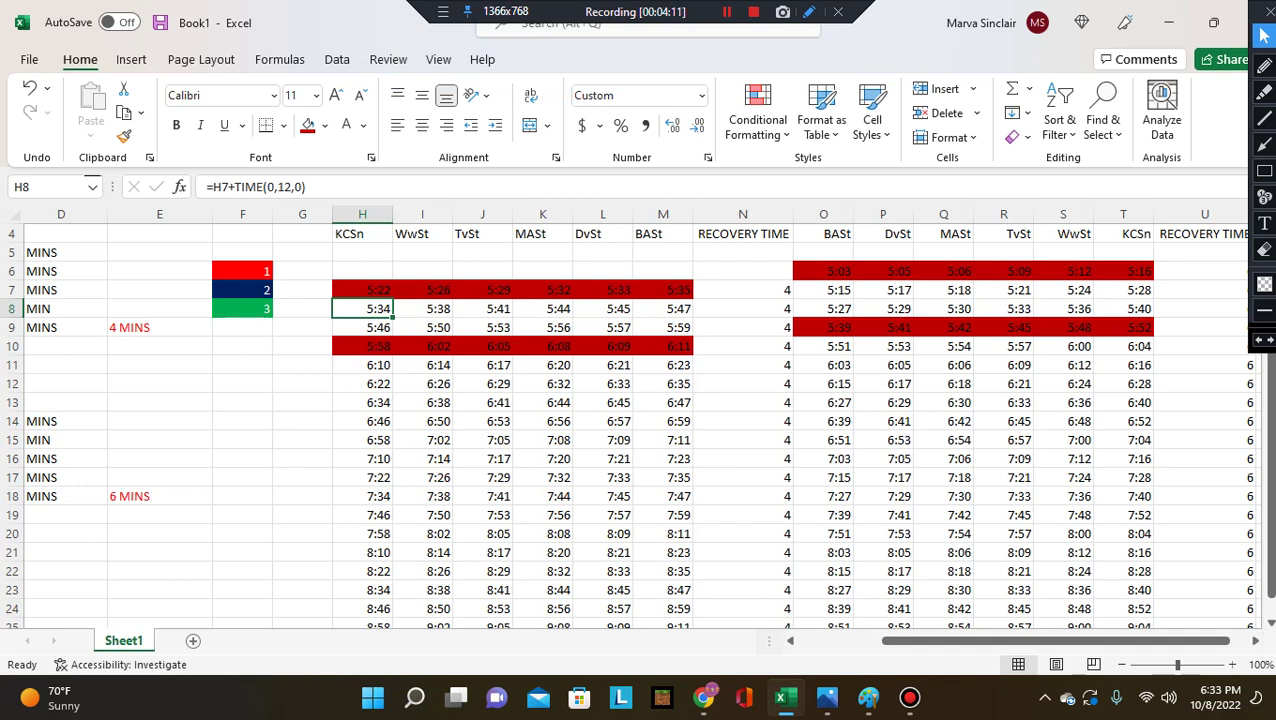
click(663, 309)
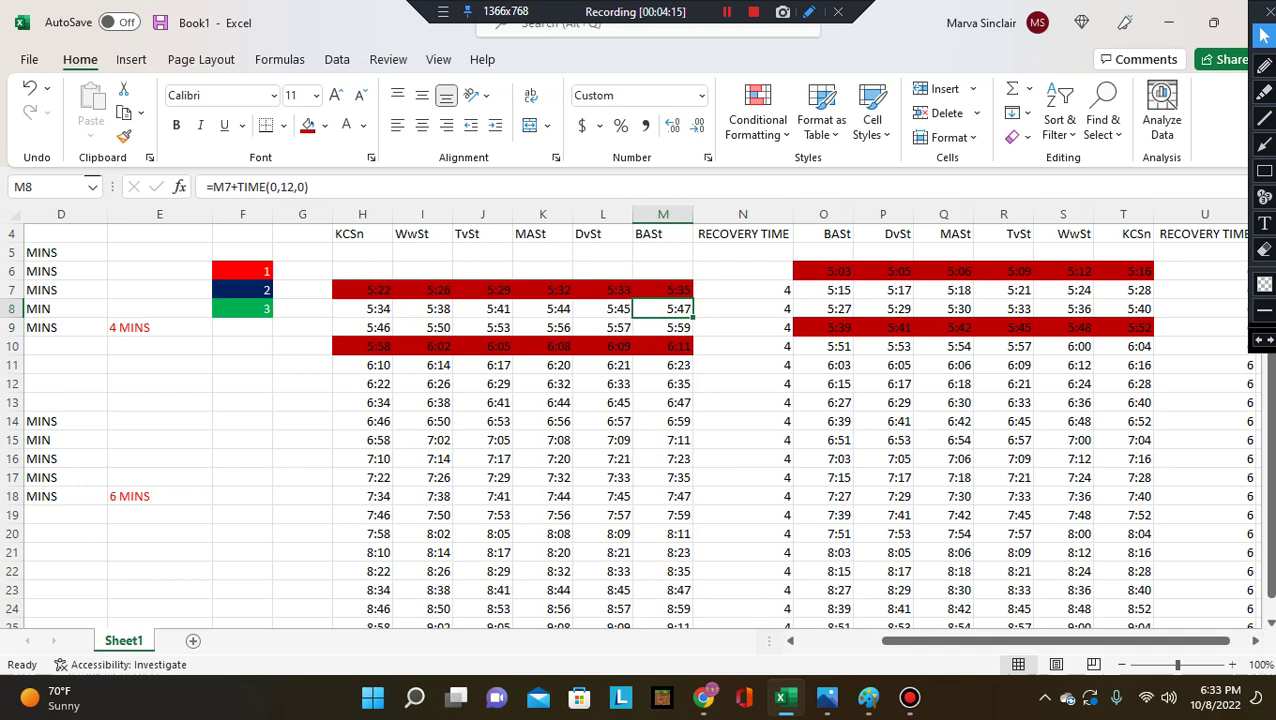
click(363, 309)
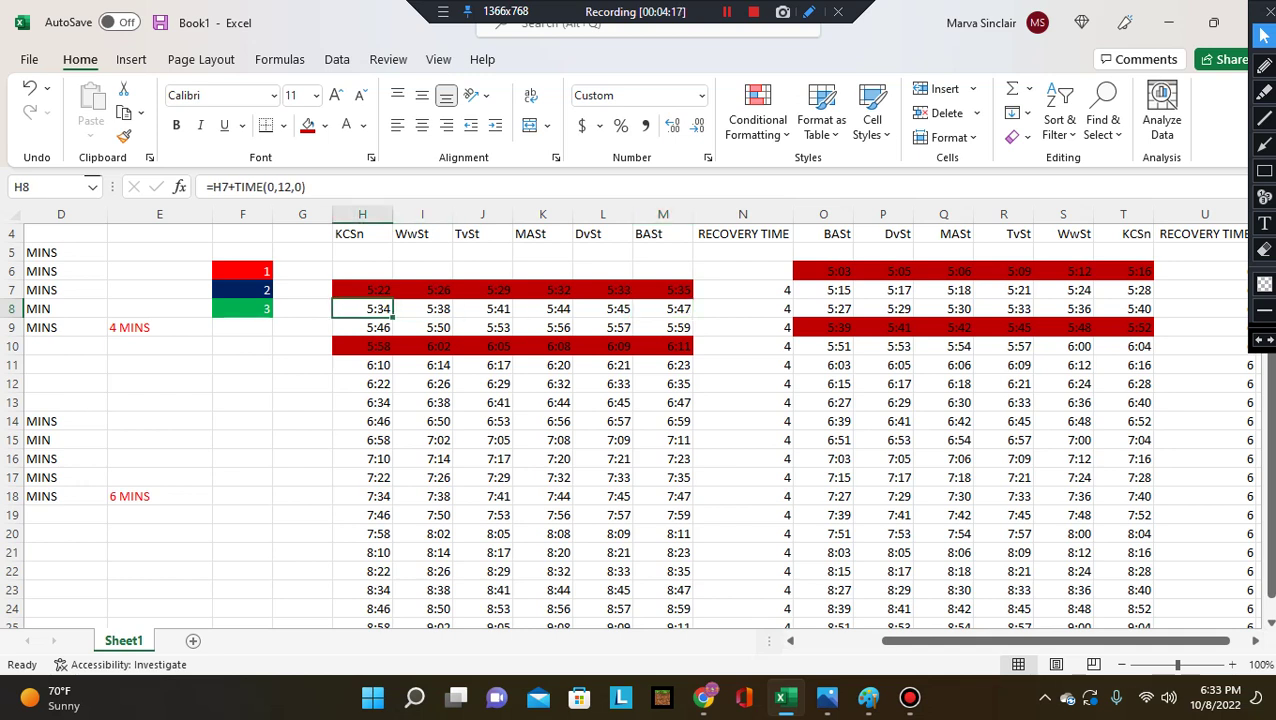
Fill the BASt-to-KCSn trip in O7:T7, starting at 5:15, with the standard dark blue for number 2
drag(824, 290, 1130, 292)
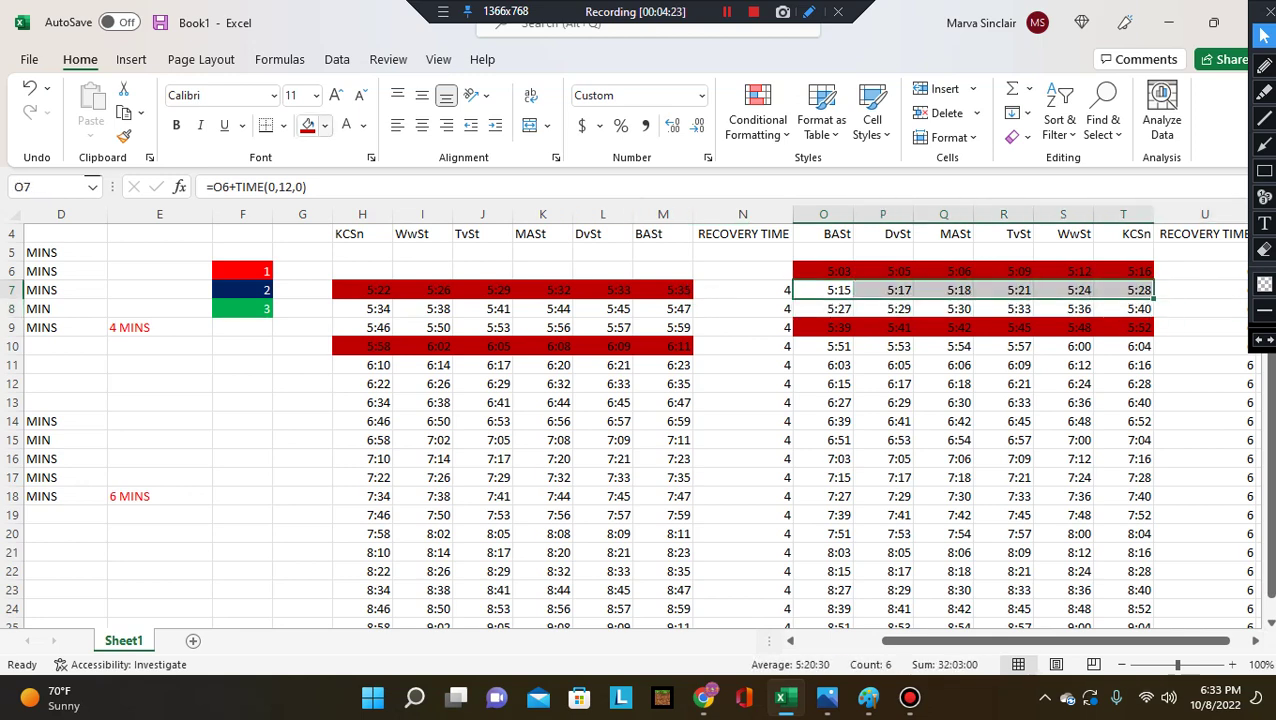
click(325, 125)
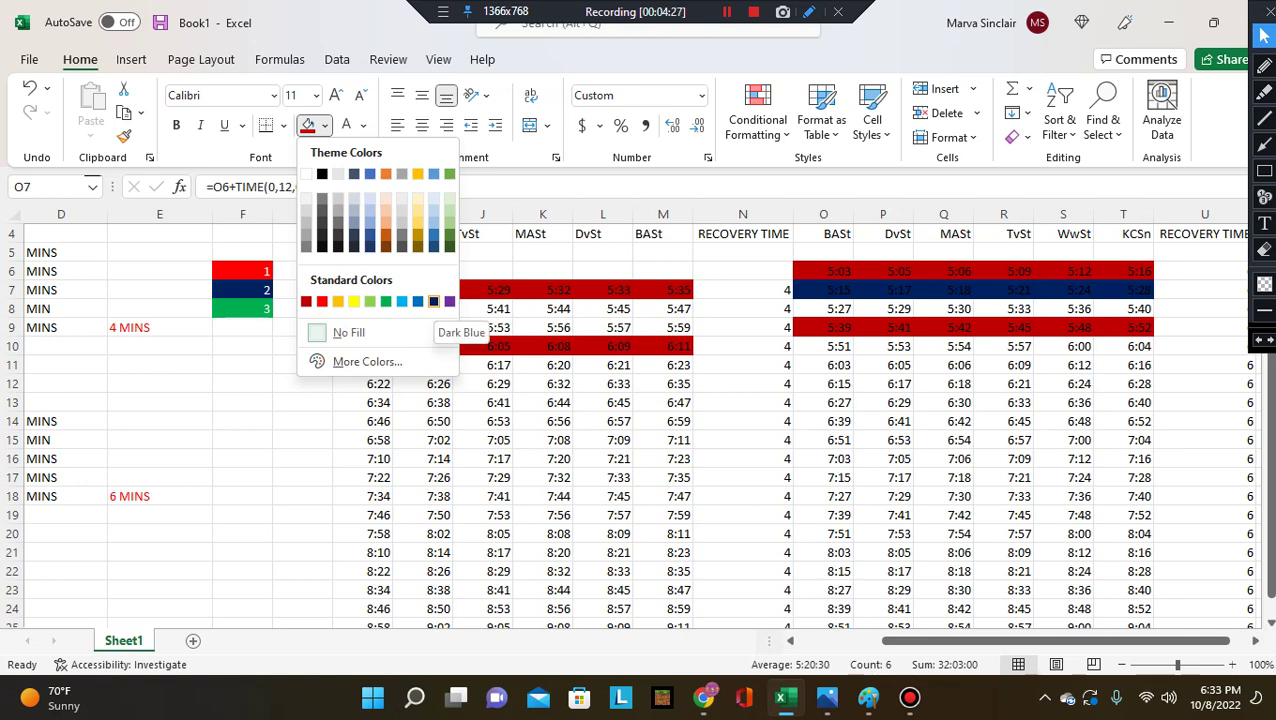
click(433, 301)
click(824, 309)
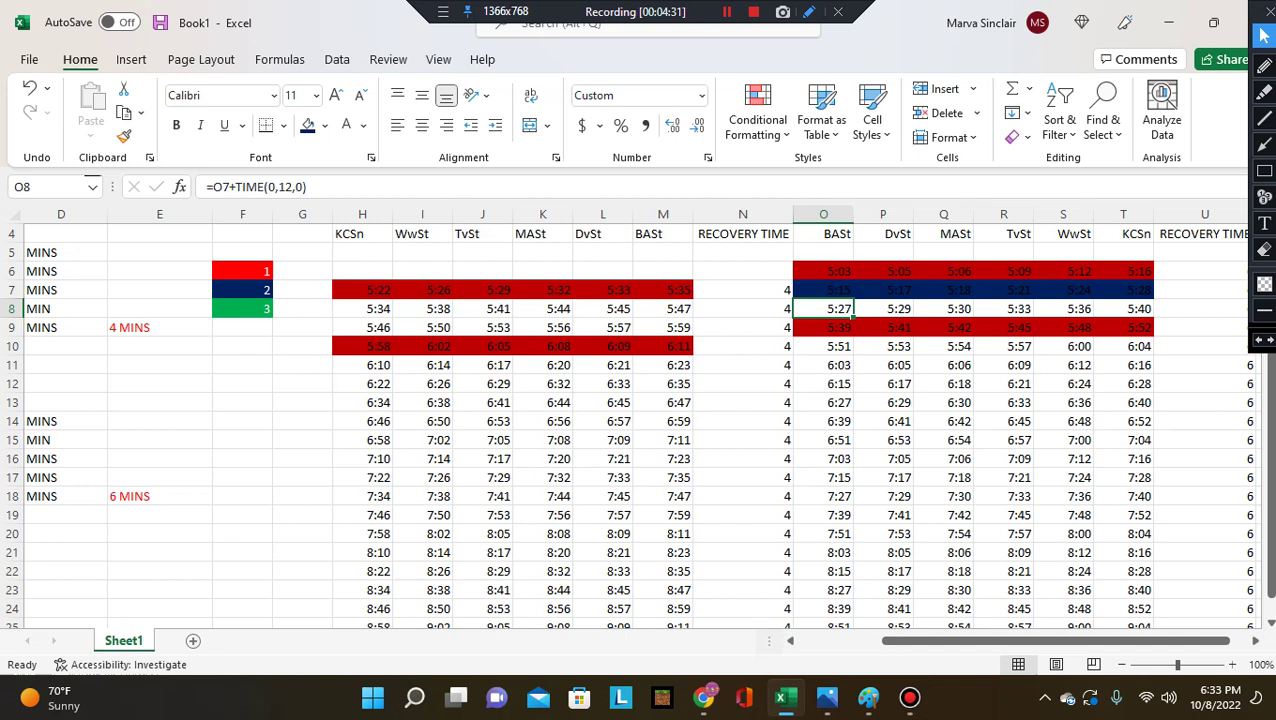
Fill the return trip in H8:M8, starting from KCSn at 5:34, with the same dark blue
drag(363, 309, 666, 309)
click(306, 124)
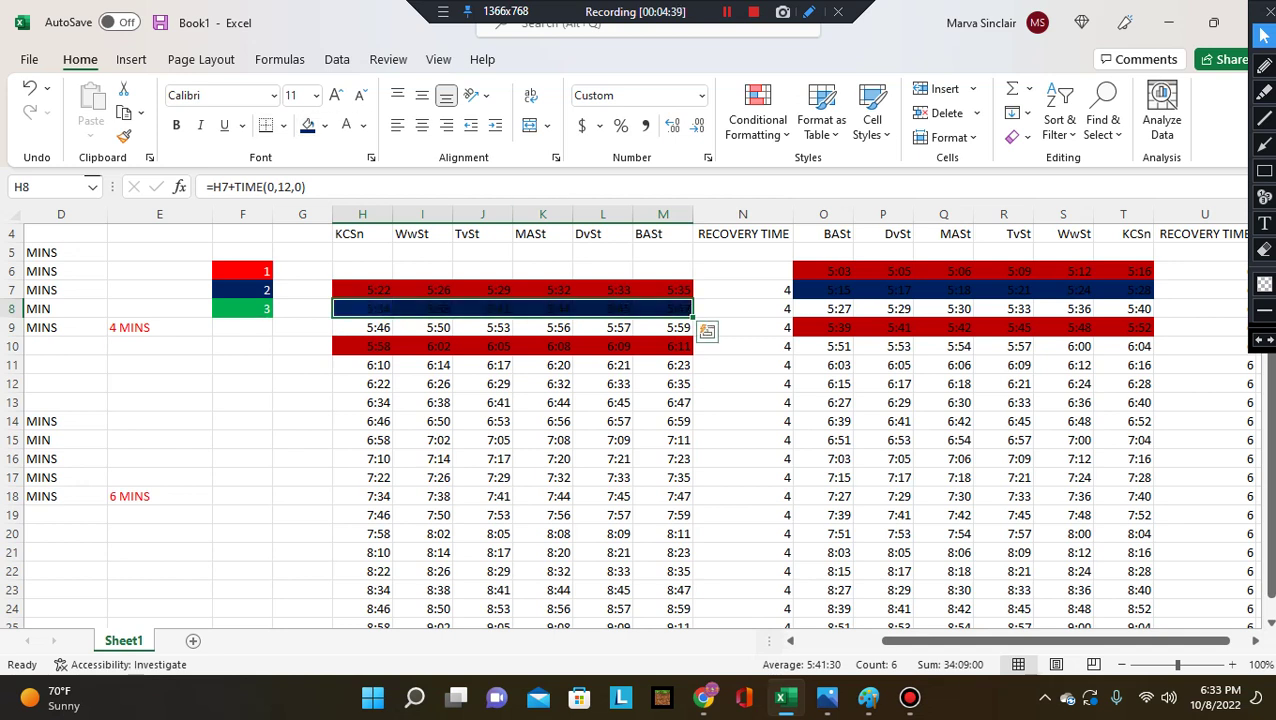
click(603, 328)
click(663, 309)
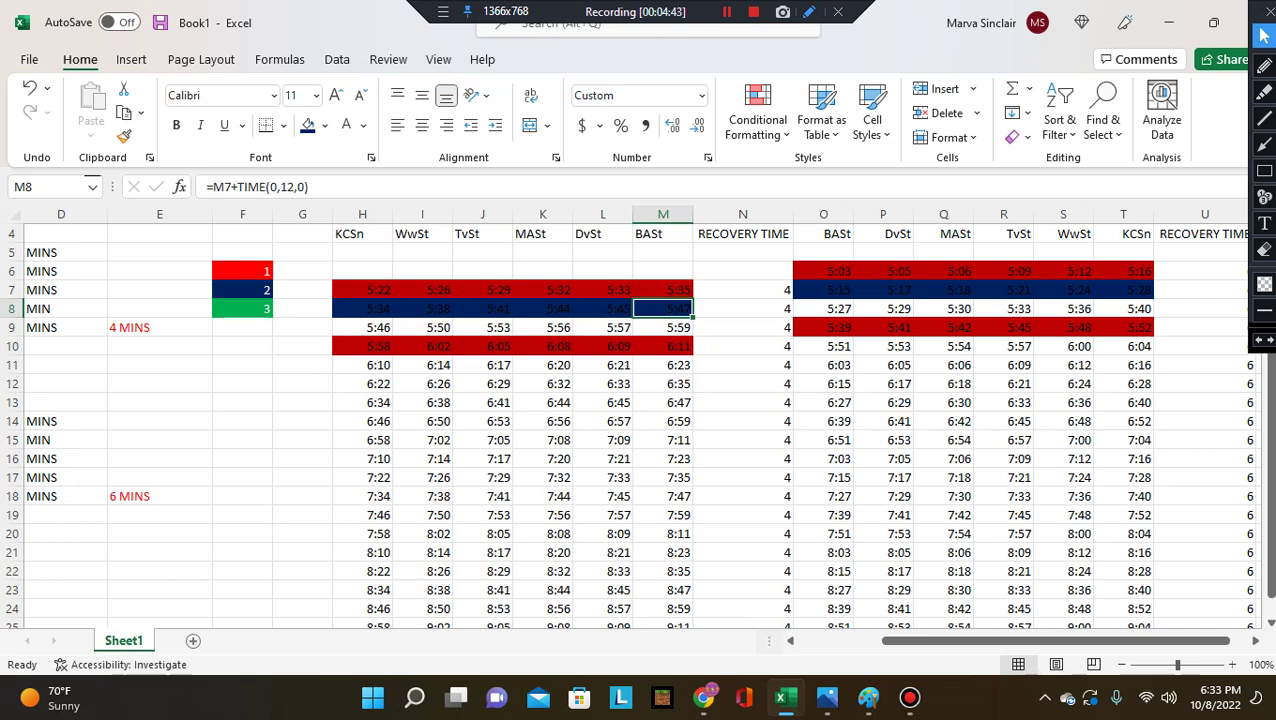
Fill the 5:51 trip from BASt in O10:T10 with the same dark blue
drag(823, 346, 1123, 346)
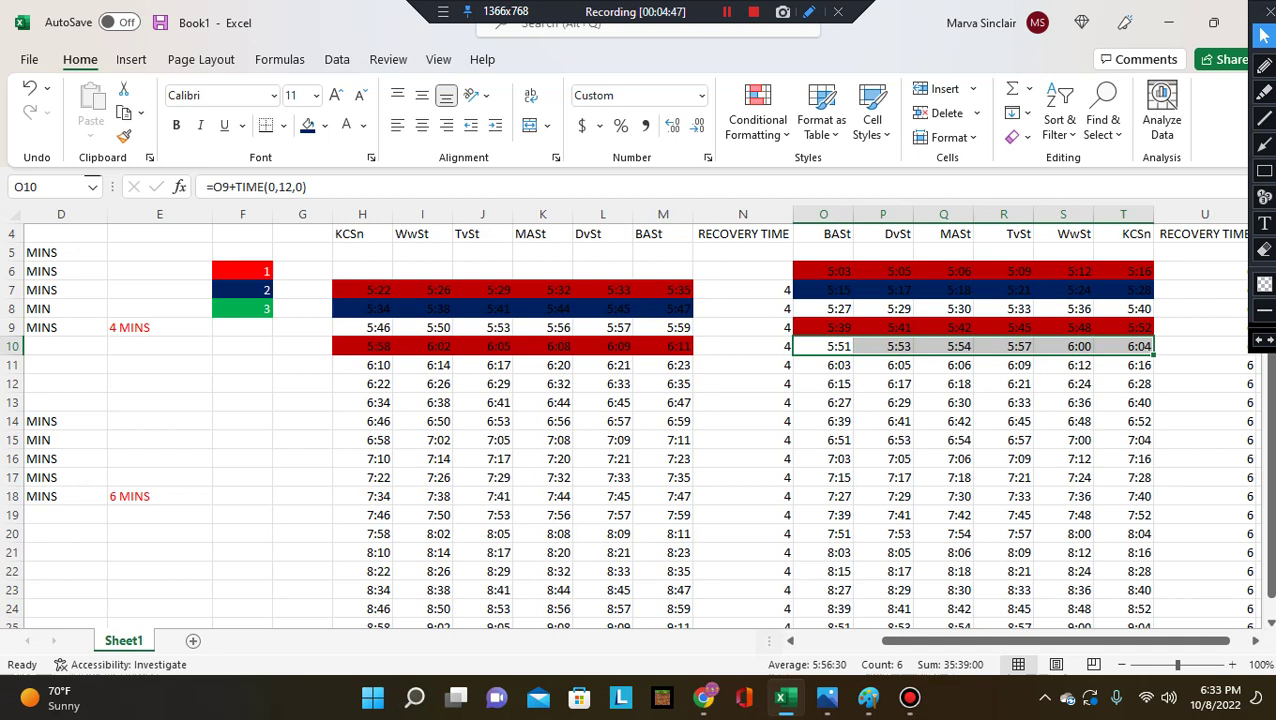
click(308, 125)
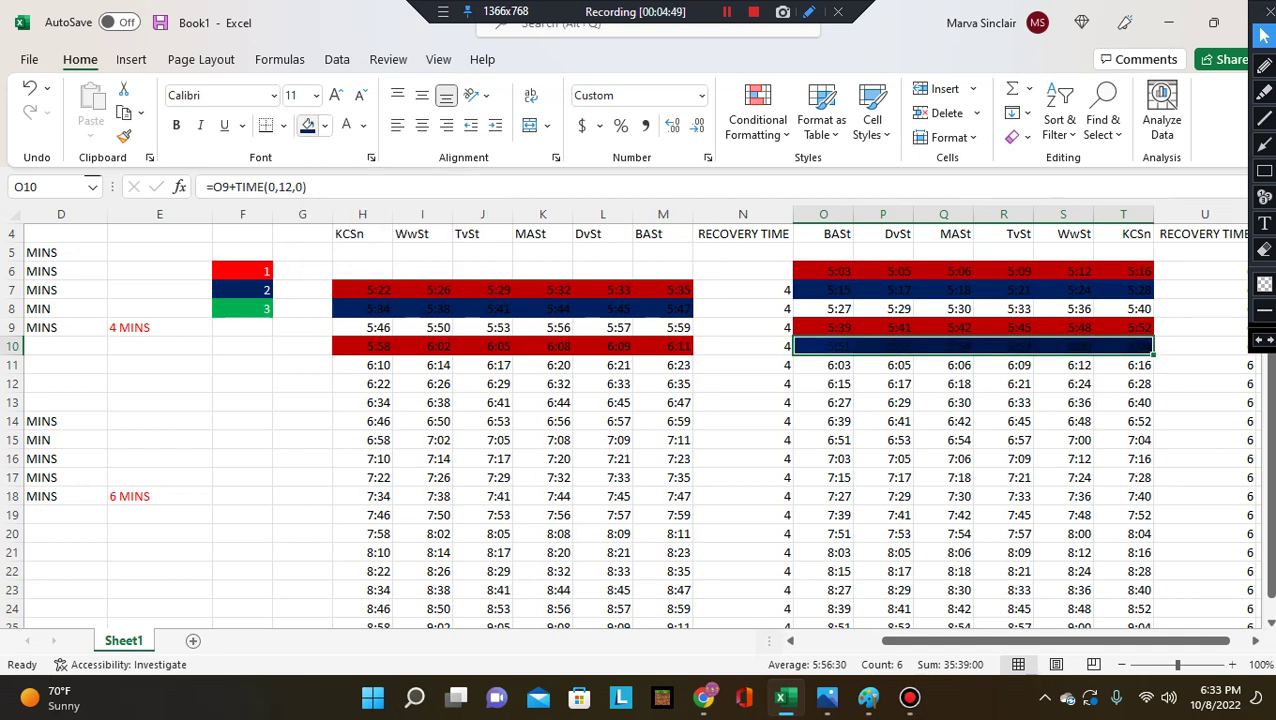
click(483, 365)
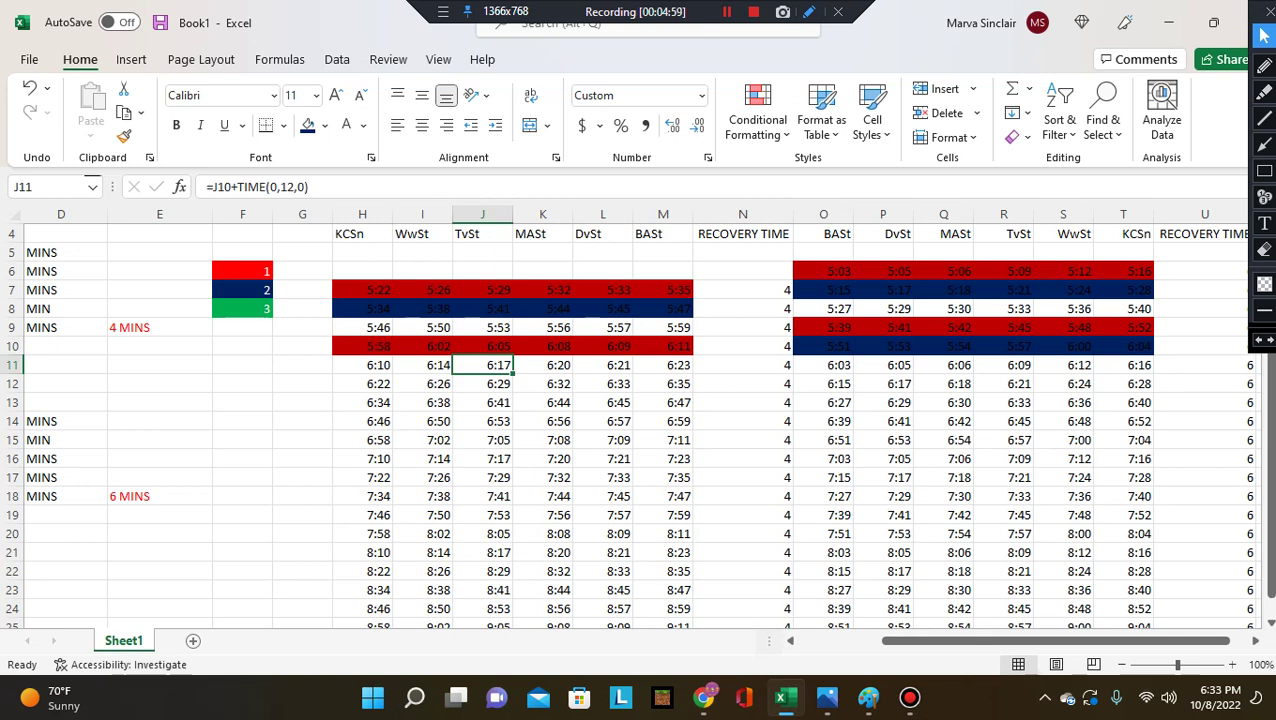
Fill the BASt-to-KCSn trip in O8:T8, starting at 5:27, with the standard green for number 3
click(603, 328)
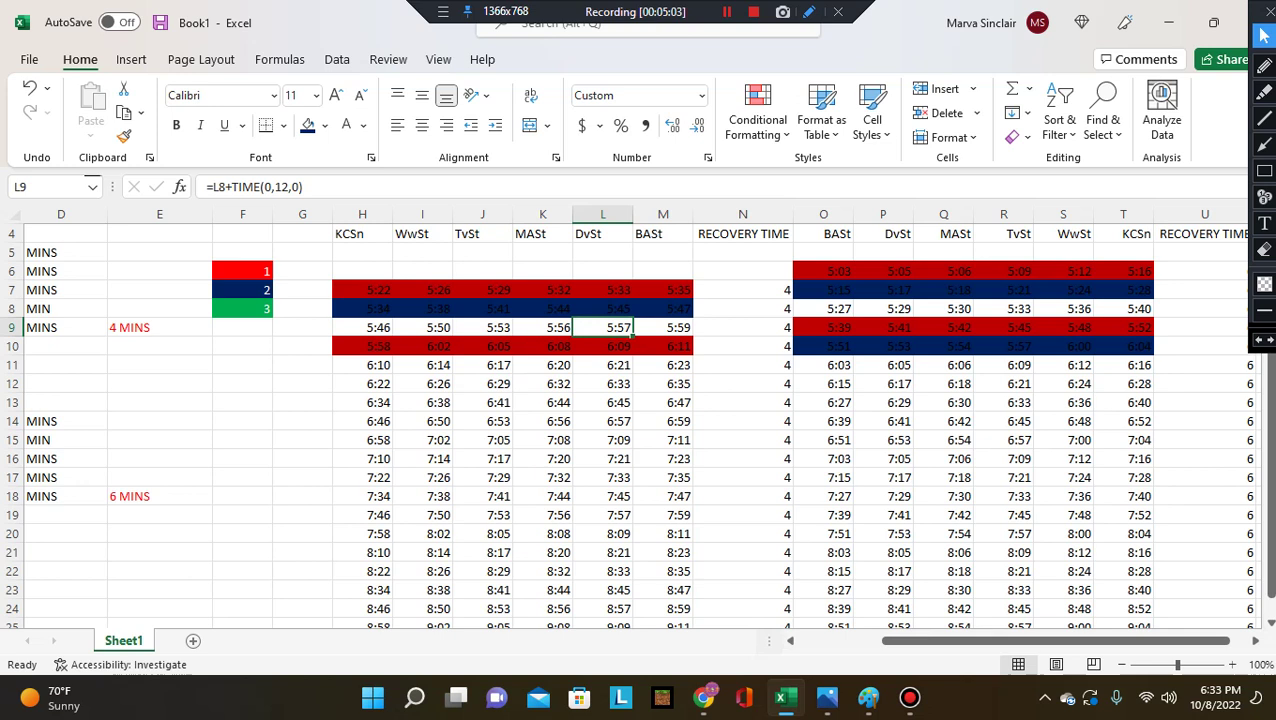
click(363, 328)
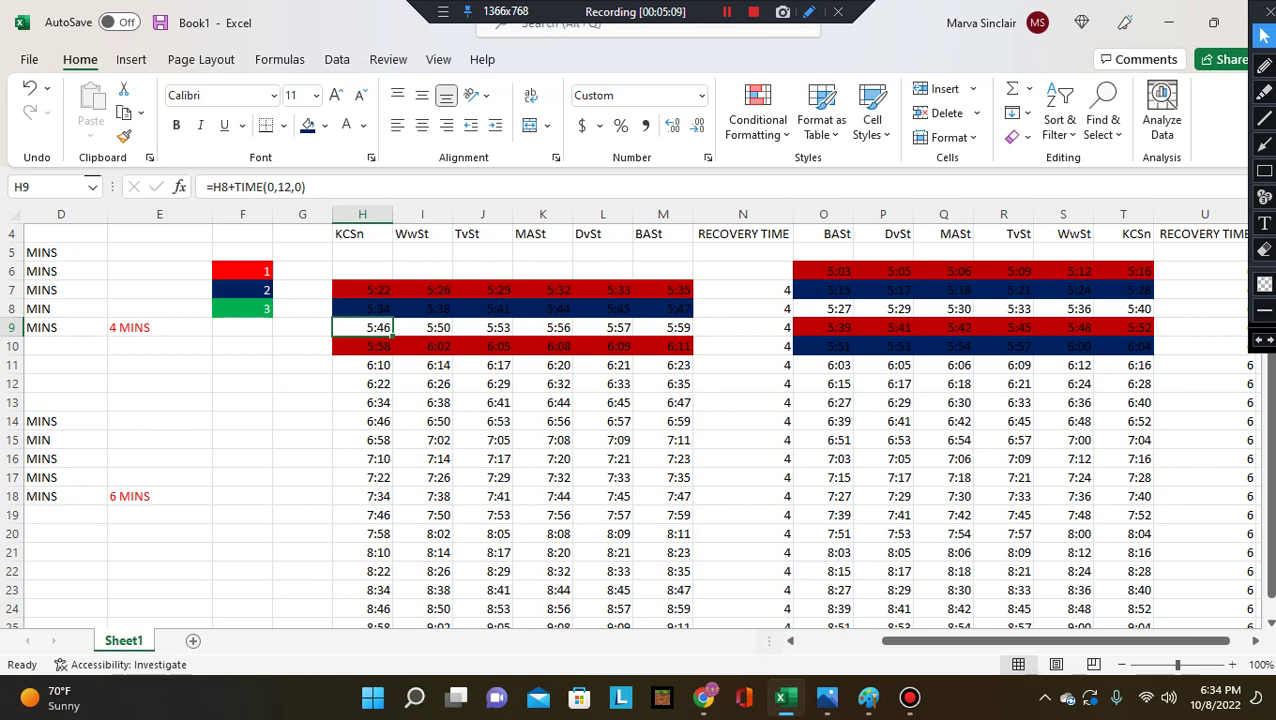
click(663, 328)
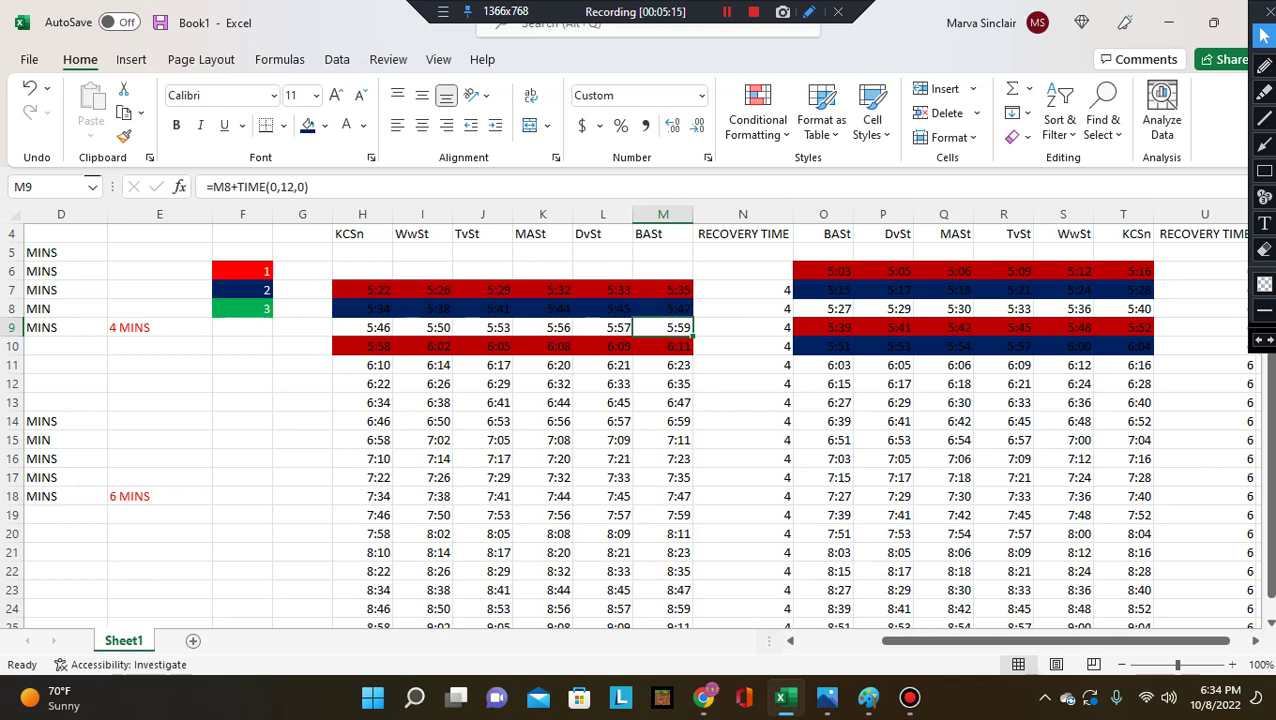
click(362, 328)
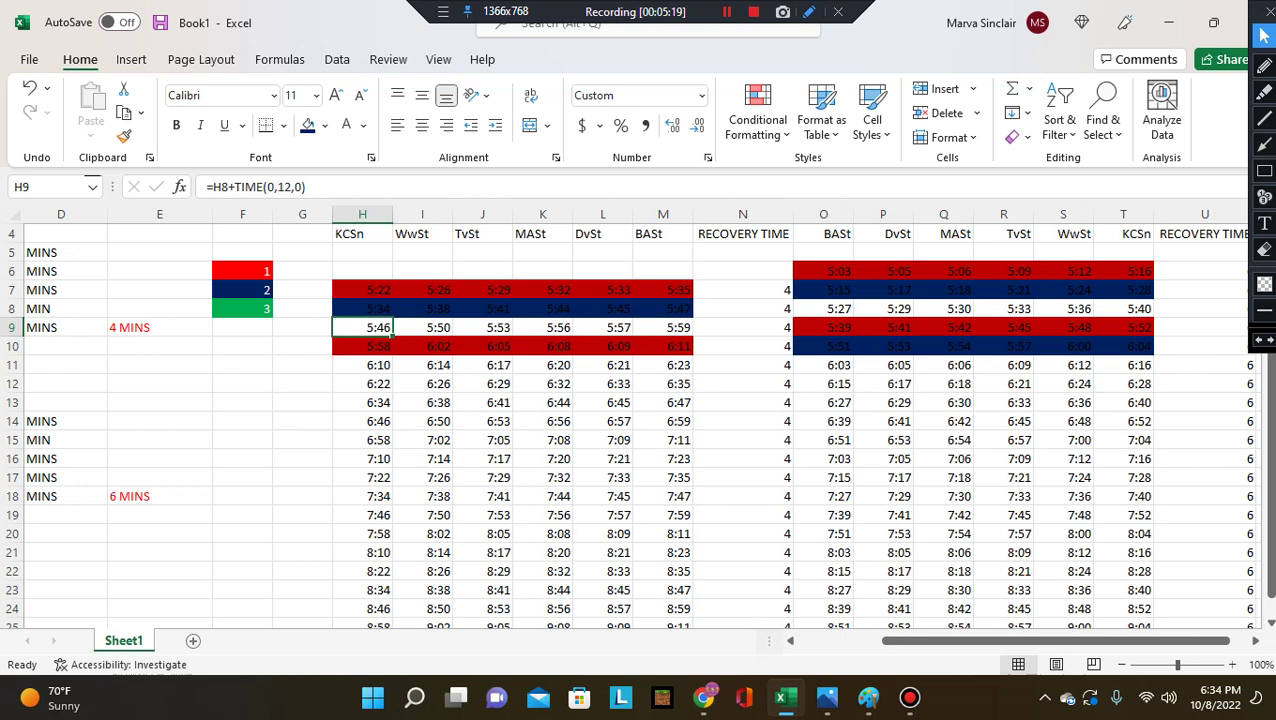
click(1123, 309)
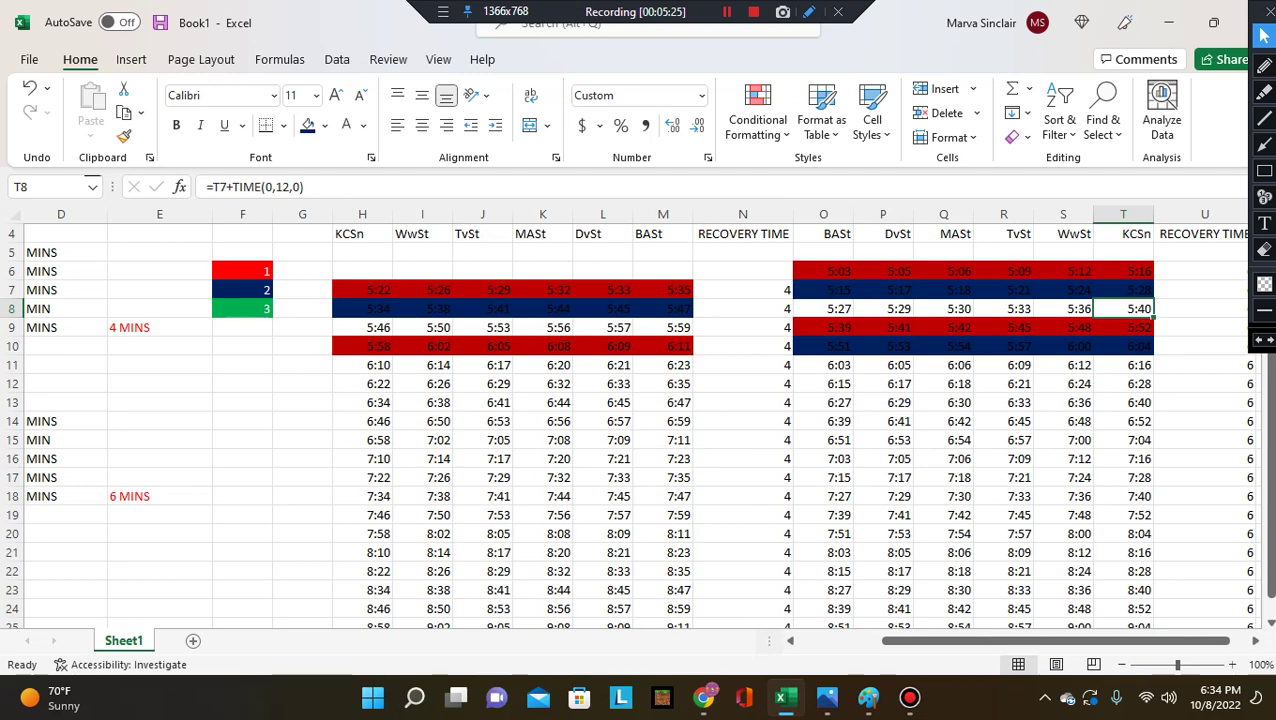
drag(824, 309, 1125, 310)
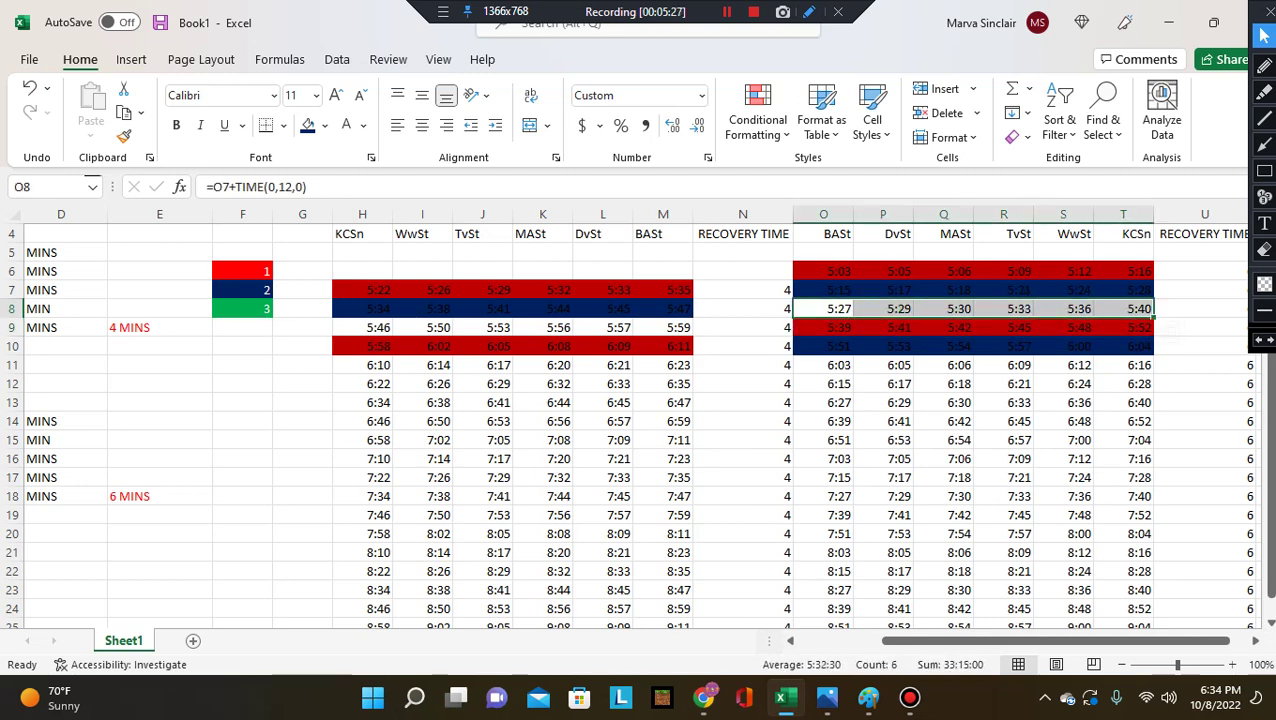
click(325, 125)
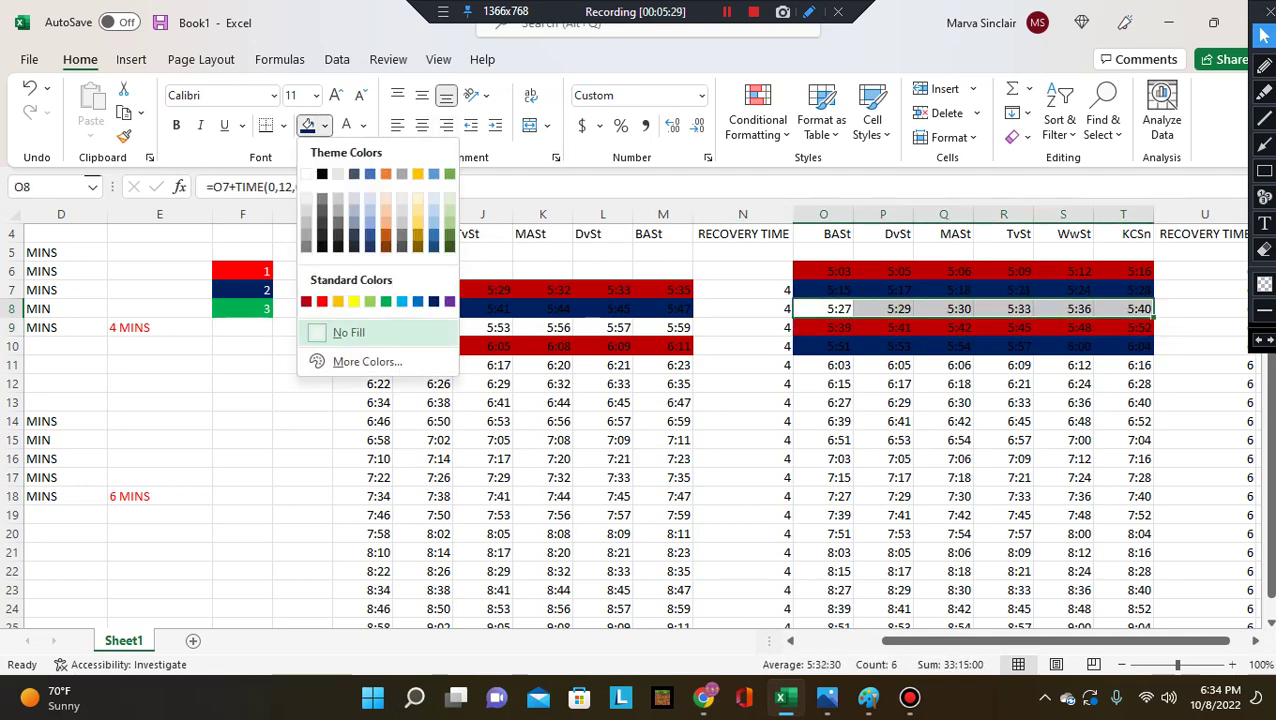
click(385, 301)
Fill the return trip in H9:M9, starting from KCSn at 5:46, with the same green
click(362, 327)
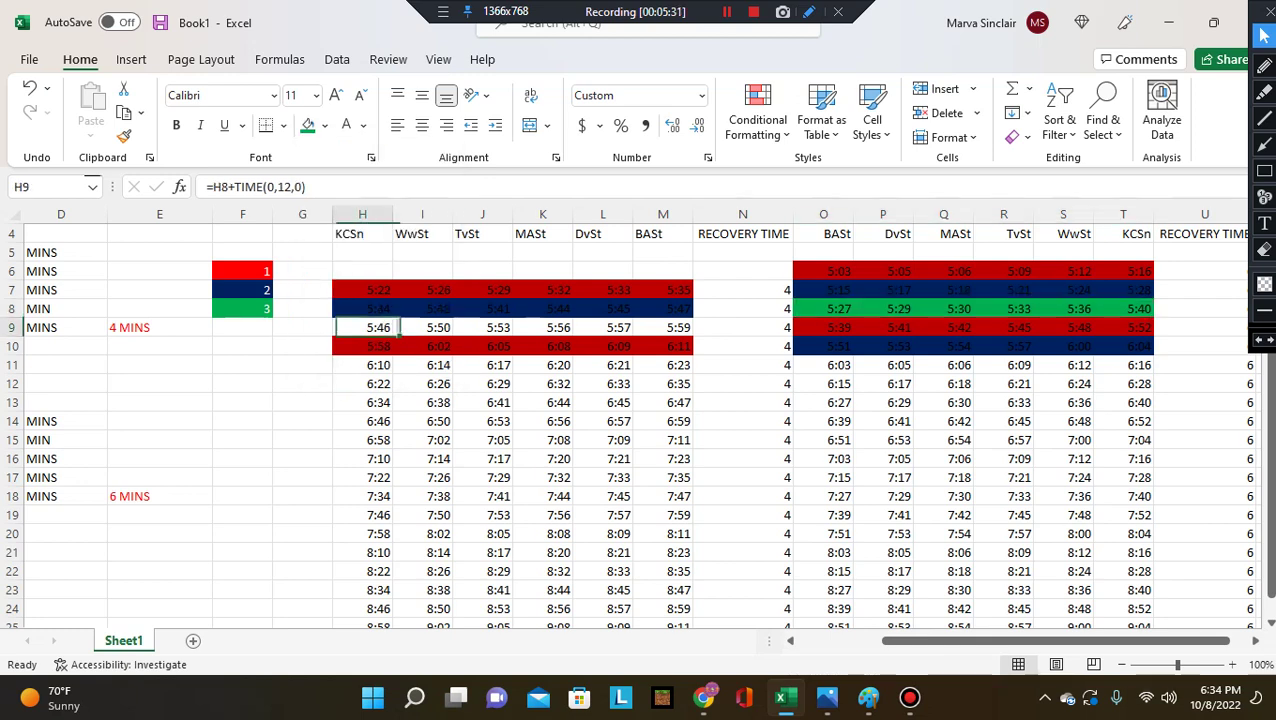
drag(370, 328, 670, 328)
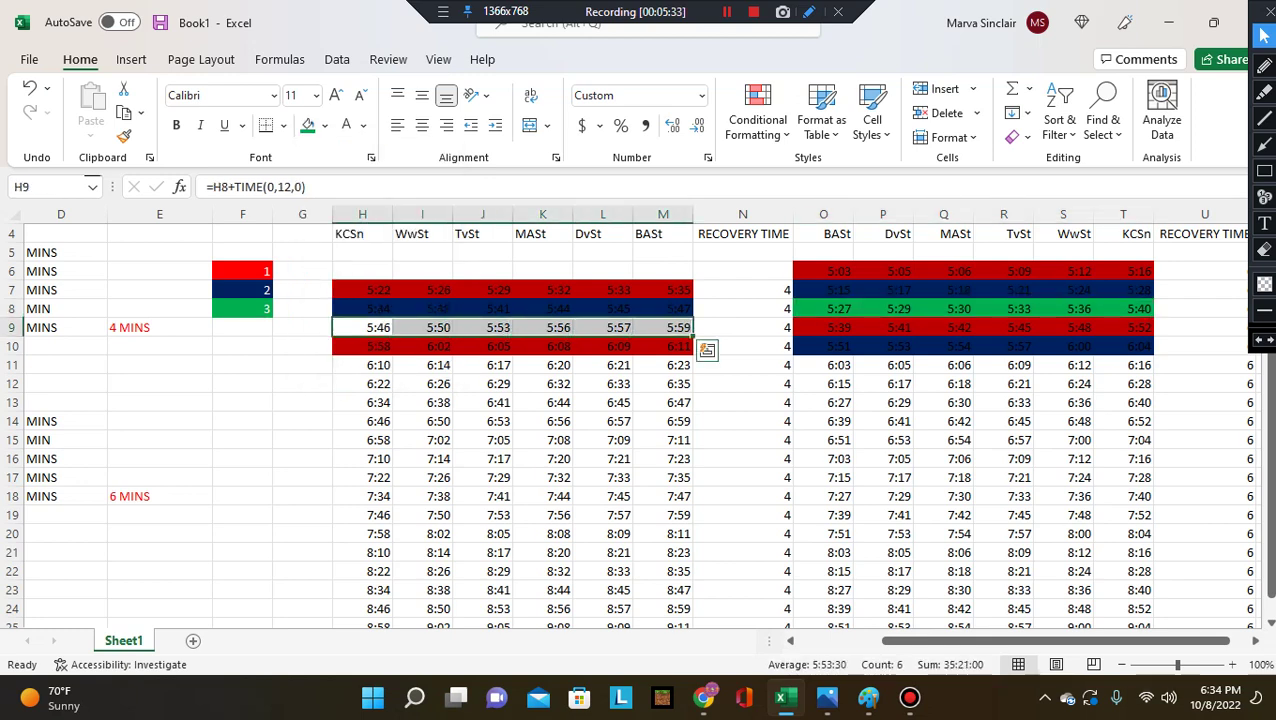
click(308, 125)
click(543, 383)
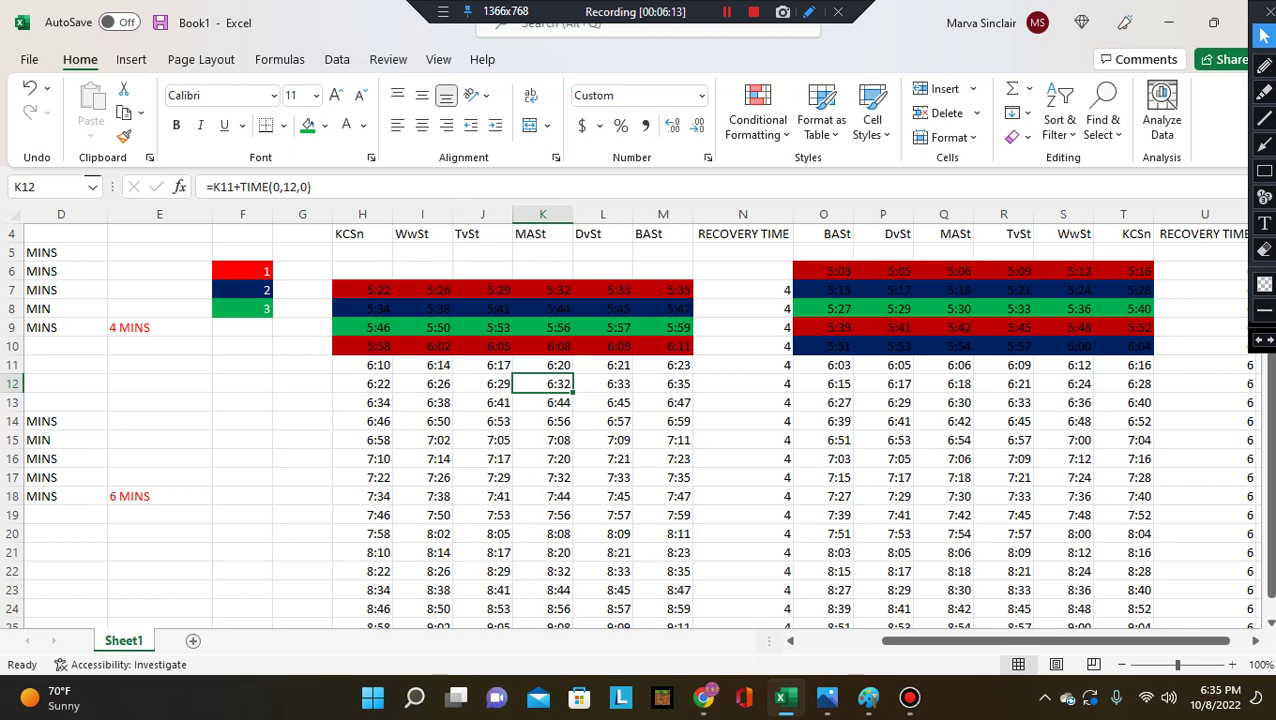
Select the first uncolored return trip from KCSn, starting at 6:10 in row 11
scroll(640, 420, down, 3)
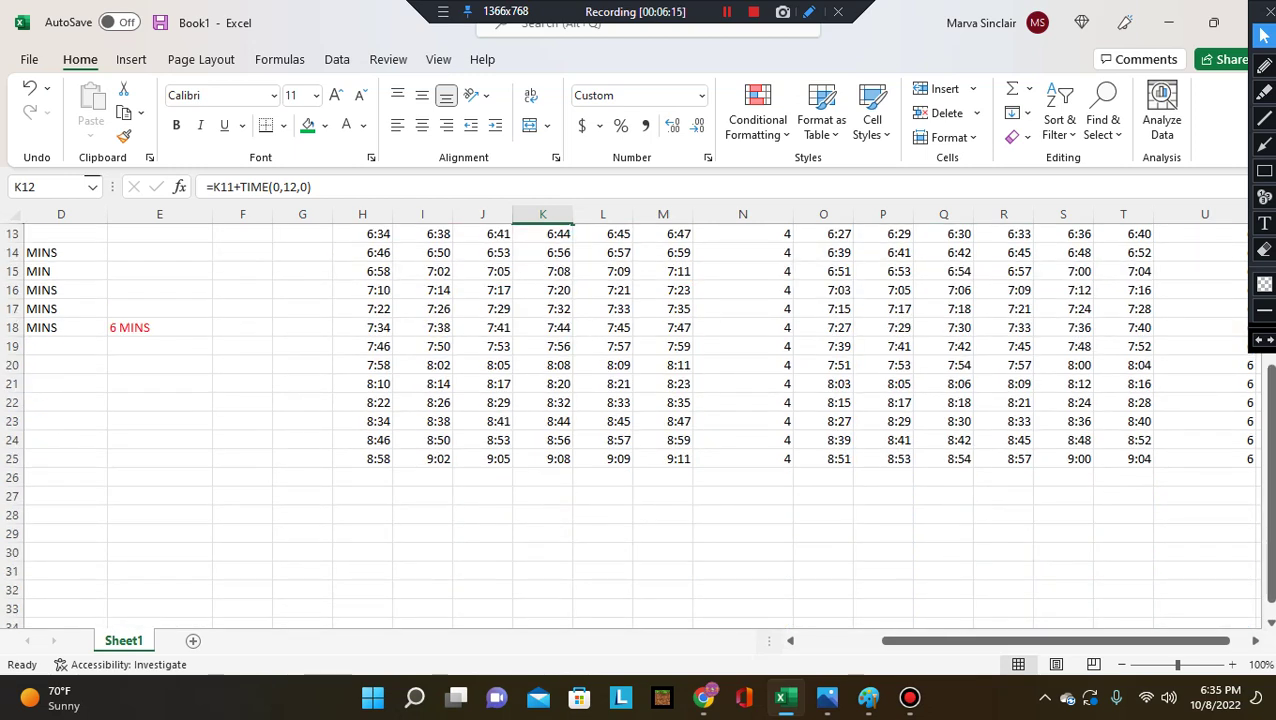
scroll(640, 420, up, 2)
scroll(640, 420, up, 1)
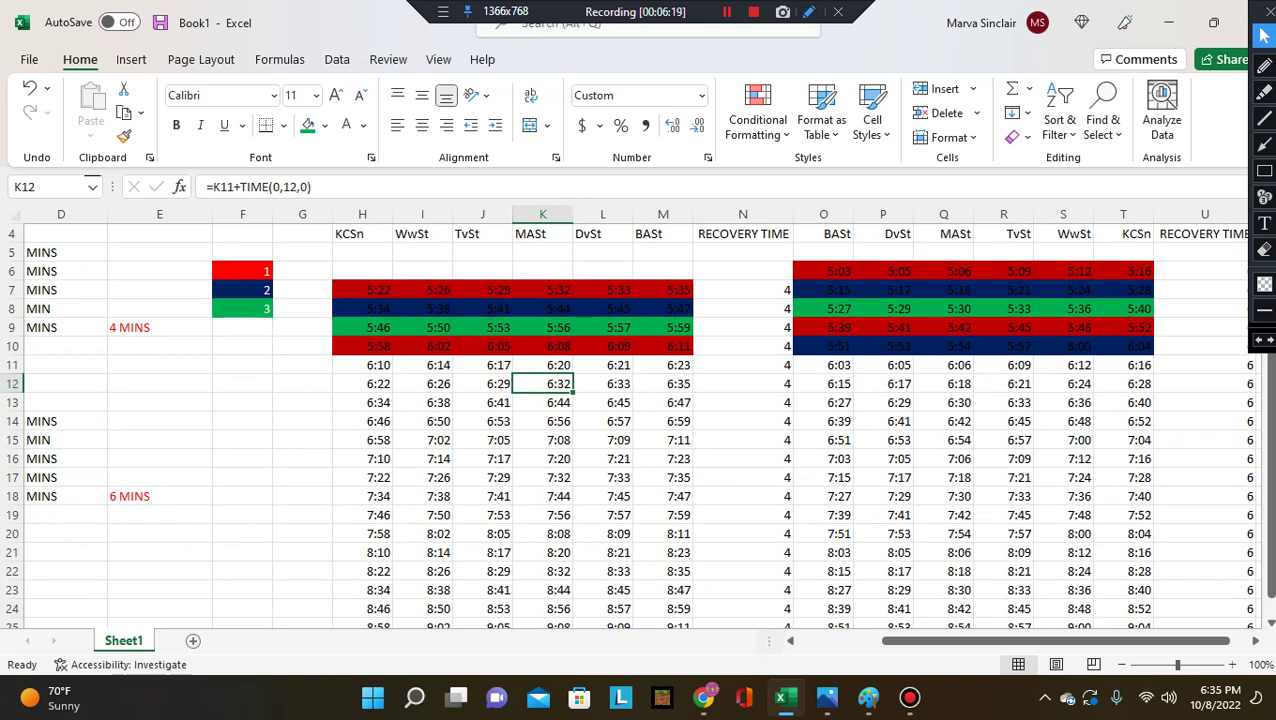
click(663, 365)
click(363, 365)
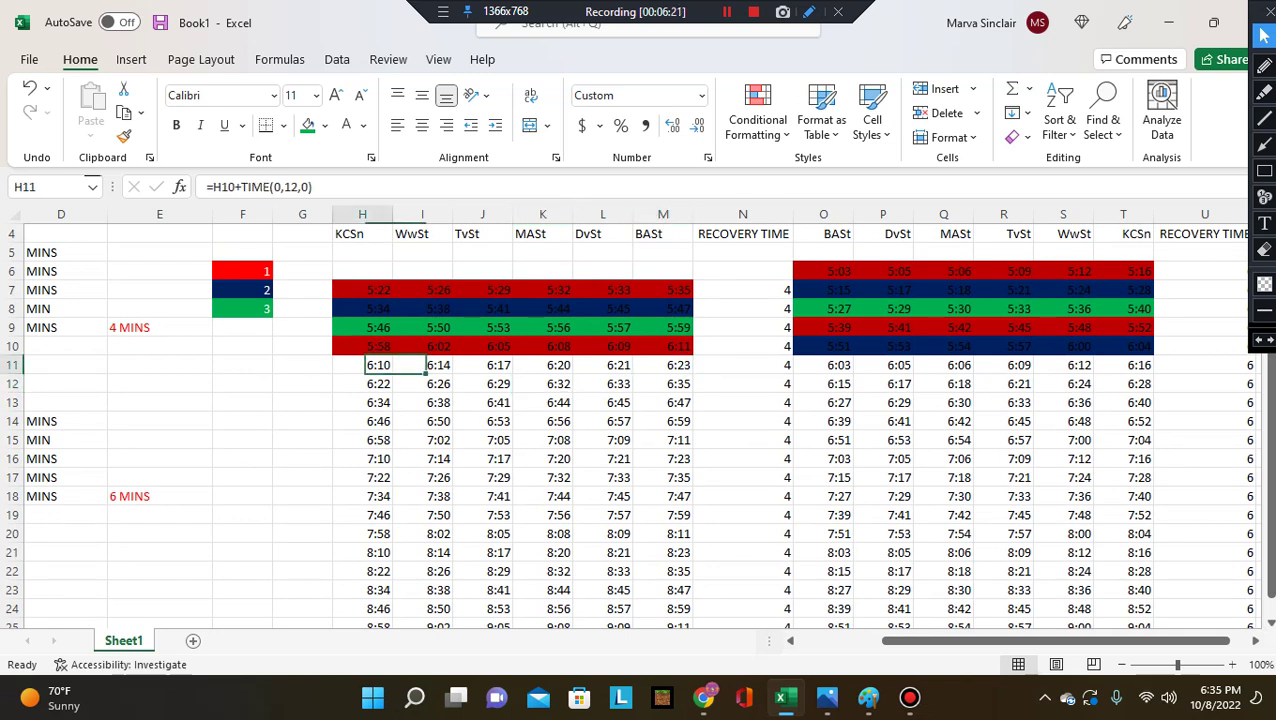